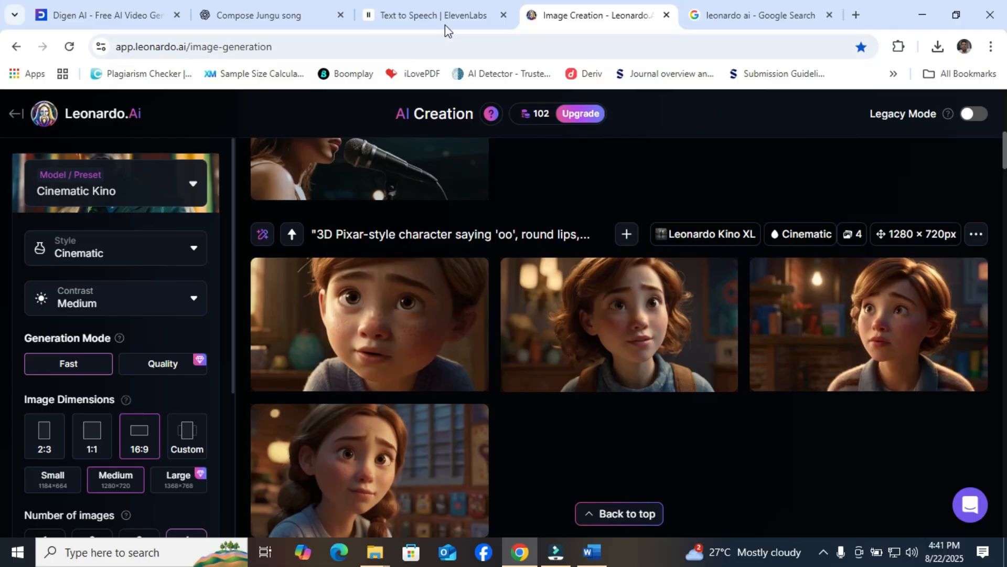
# Switch to the ElevenLabs Text to Speech page and play the generated speech about the girl climbing a hill.
pyautogui.moveTo(442, 14)
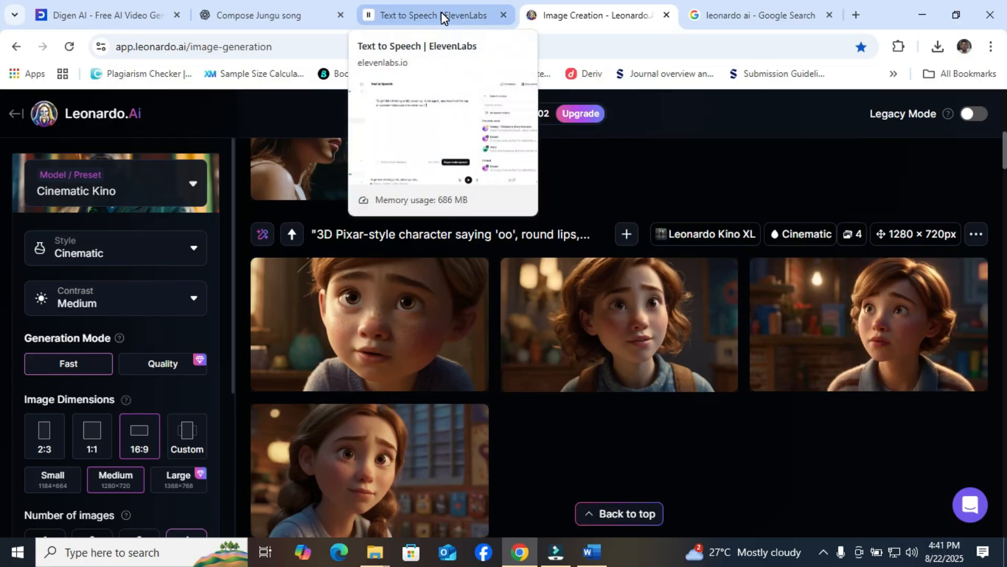
pyautogui.click(442, 12)
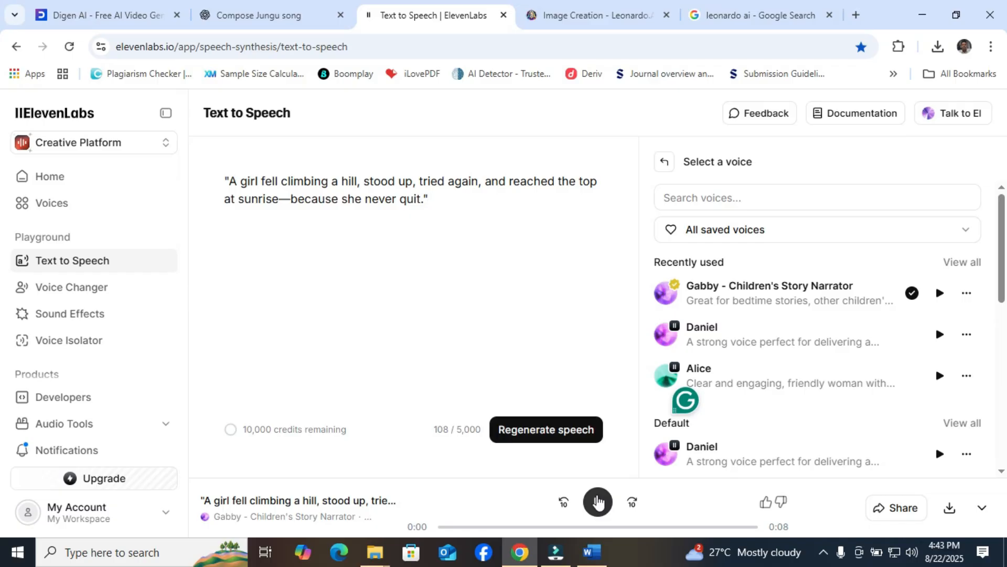
pyautogui.click(597, 502)
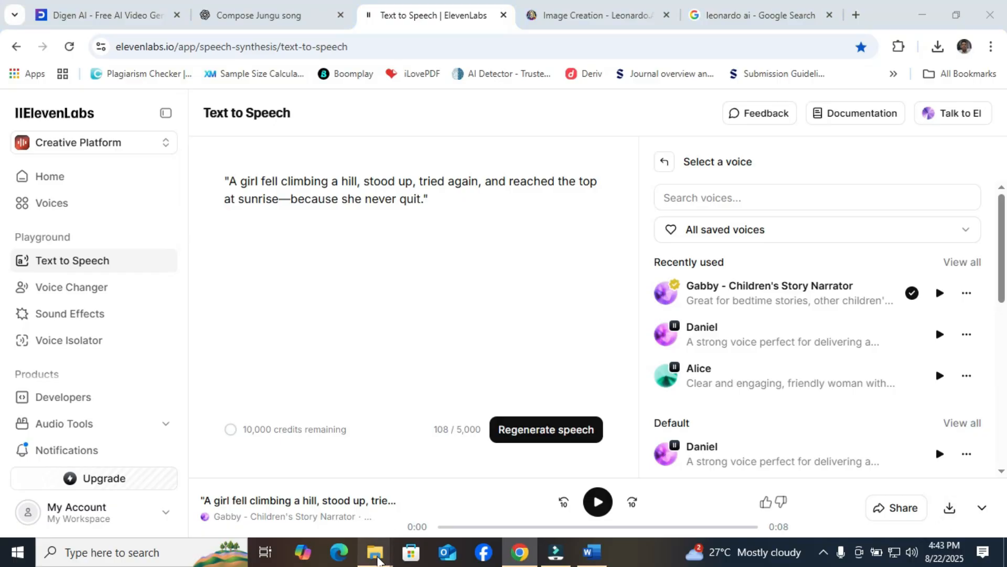
# Switch to the Downloads folder in File Explorer, play the ElevenLabs Gabby narration file, and check the system volume.
pyautogui.moveTo(378, 559)
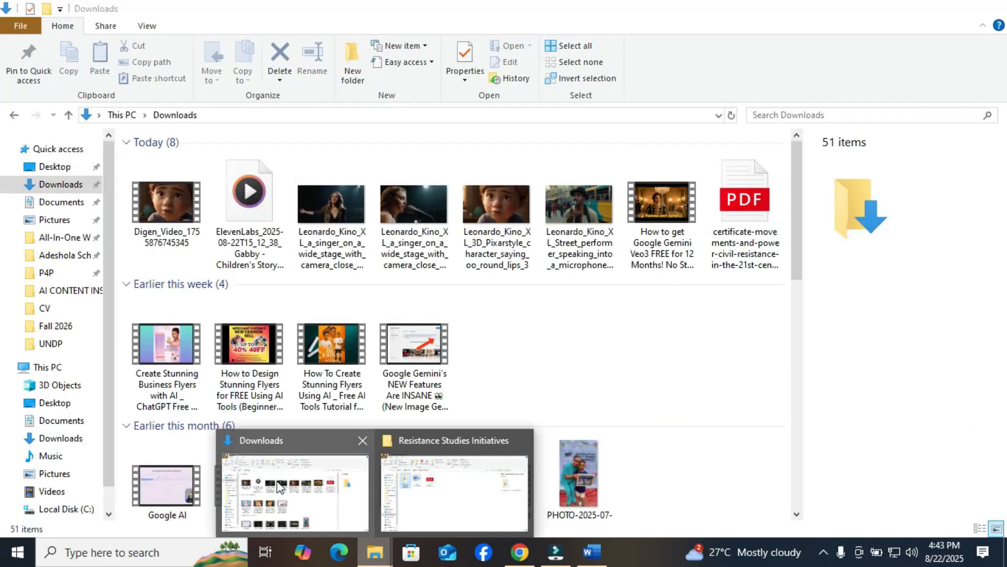
pyautogui.click(294, 490)
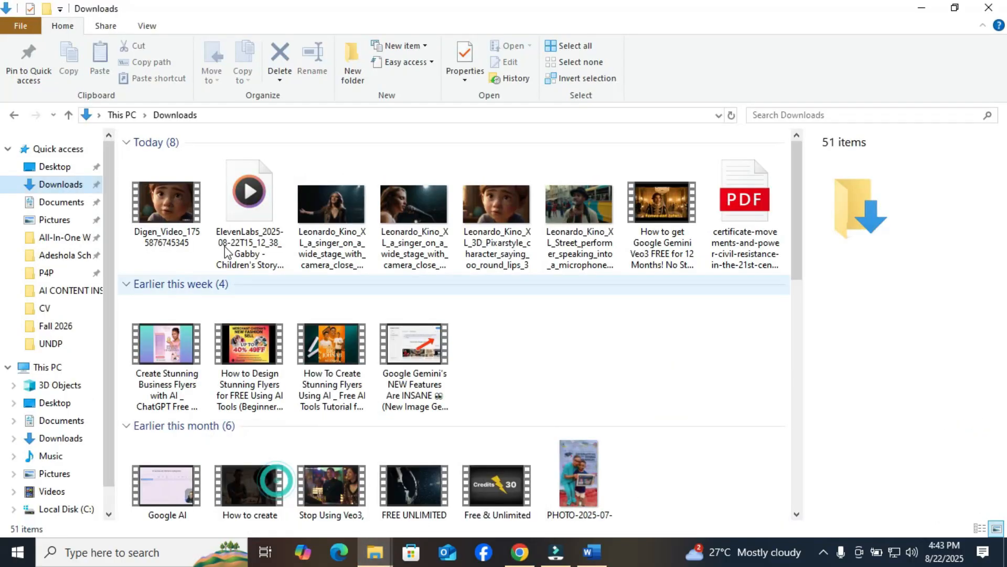
pyautogui.doubleClick(227, 234)
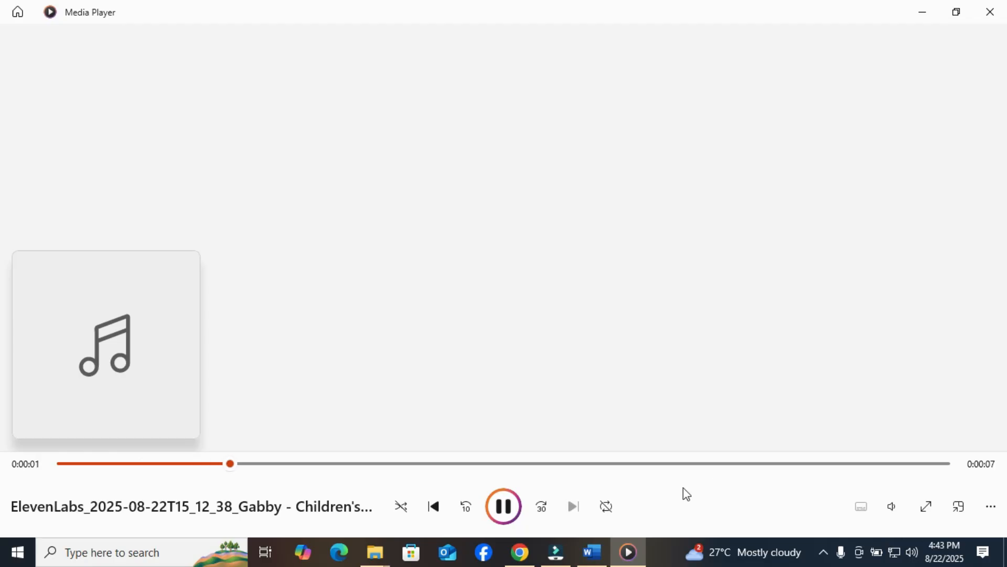
pyautogui.click(912, 552)
pyautogui.click(704, 376)
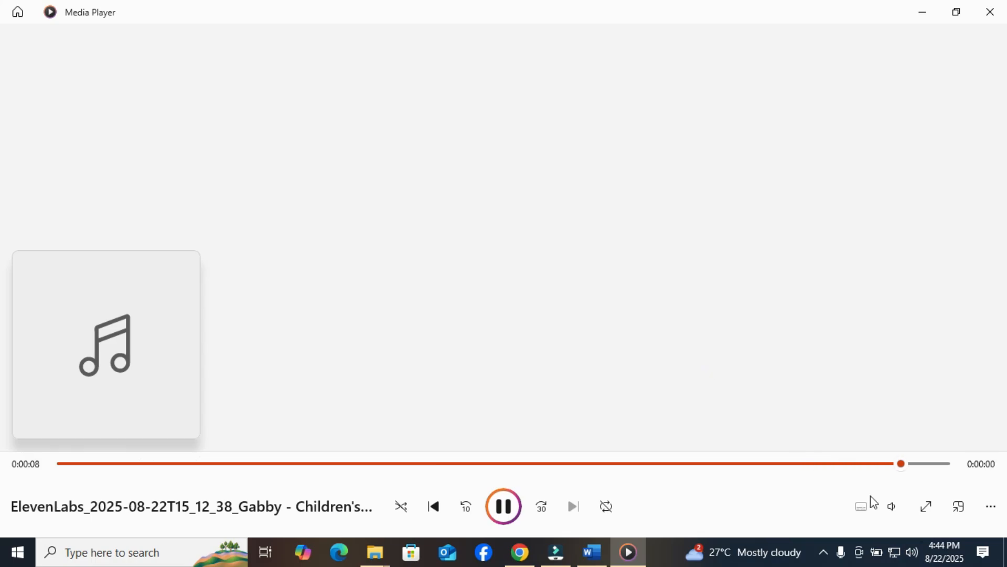
# Raise the Media Player volume, replay the ElevenLabs narration, and close the player.
pyautogui.click(892, 507)
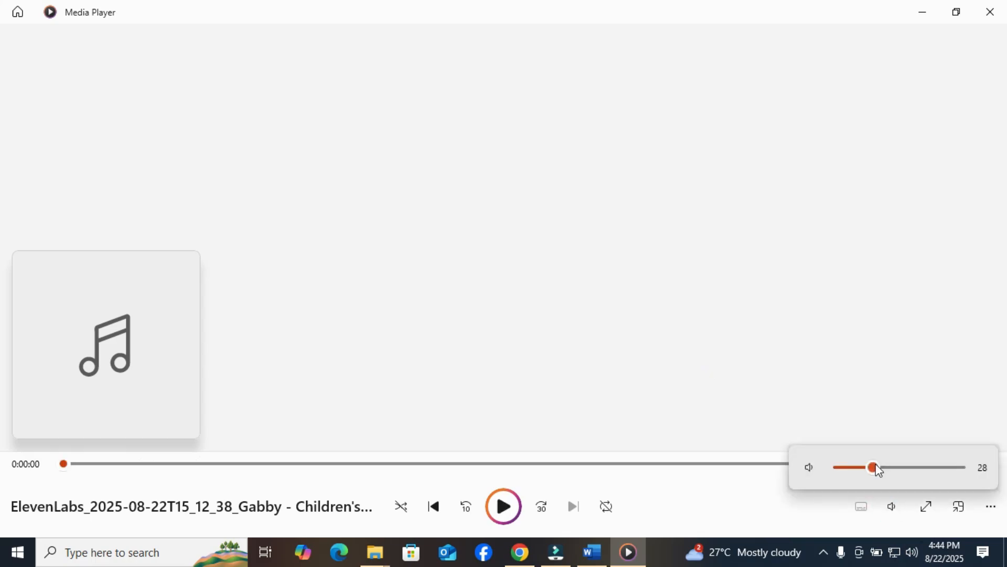
pyautogui.moveTo(873, 469); pyautogui.dragTo(917, 468)
pyautogui.click(675, 337)
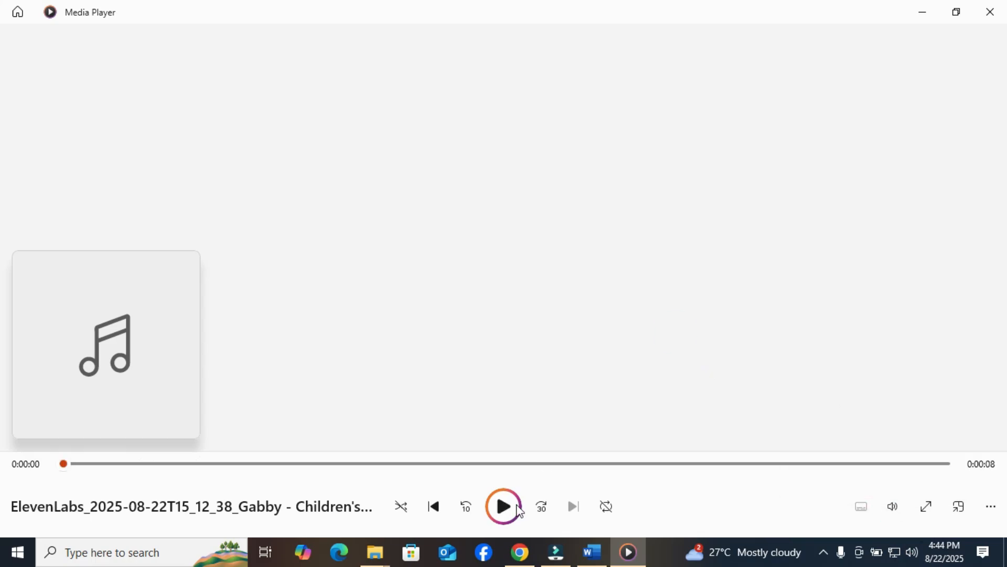
pyautogui.click(504, 507)
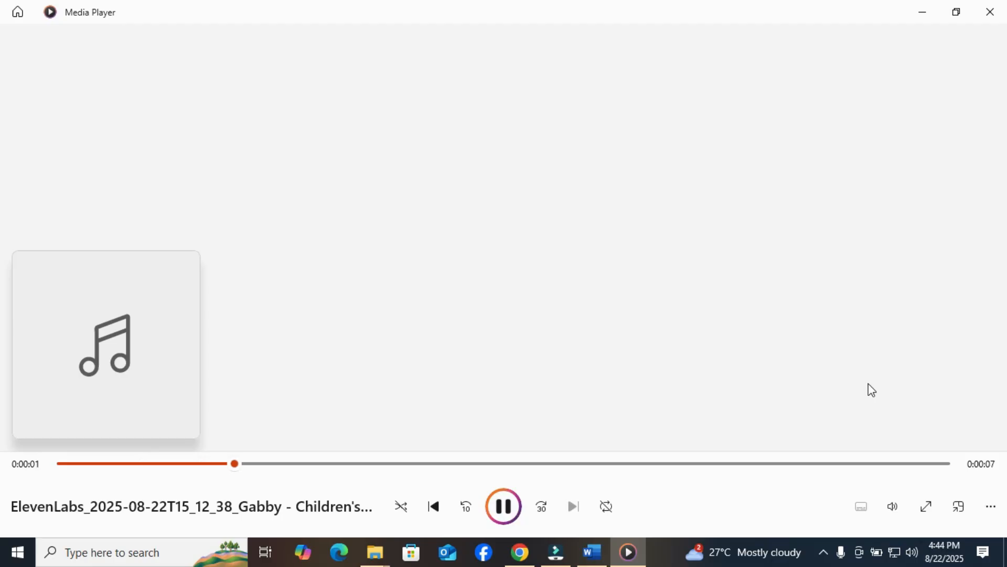
pyautogui.click(984, 18)
# Return to Chrome, search Google for "digen ai", and open the Digen AI - Free AI Video Generator site.
pyautogui.click(520, 552)
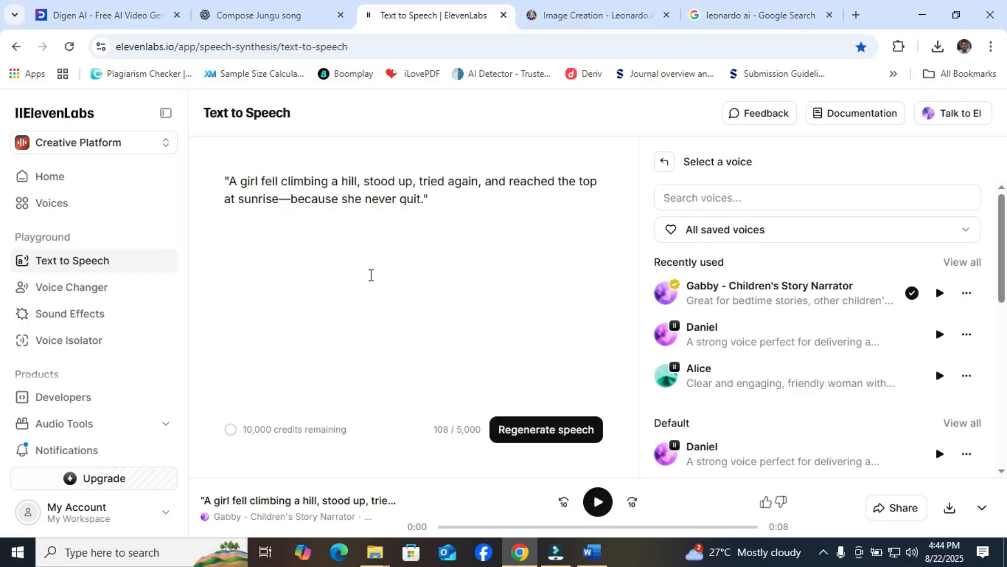
pyautogui.click(762, 10)
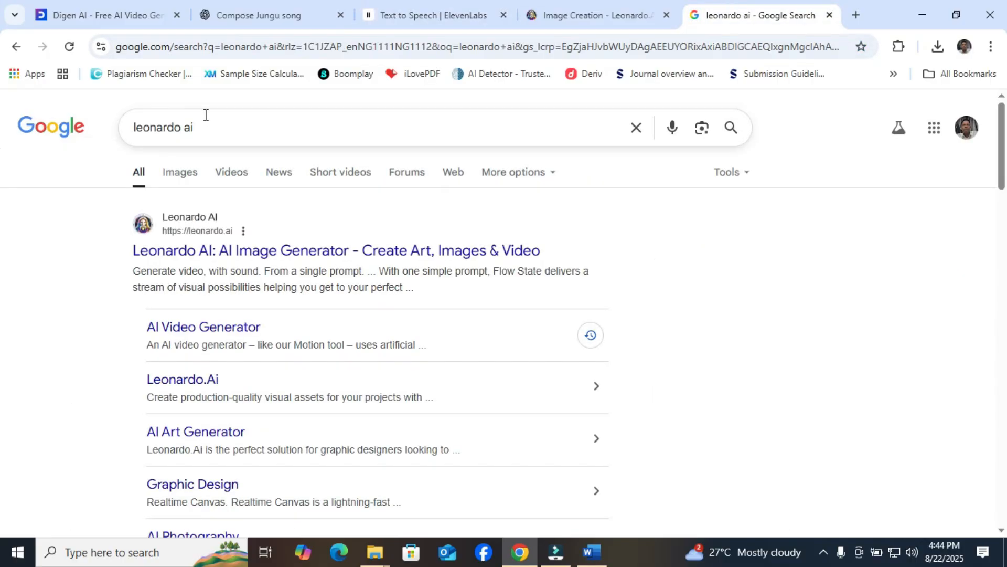
pyautogui.moveTo(205, 115); pyautogui.dragTo(105, 126)
pyautogui.write('dig')
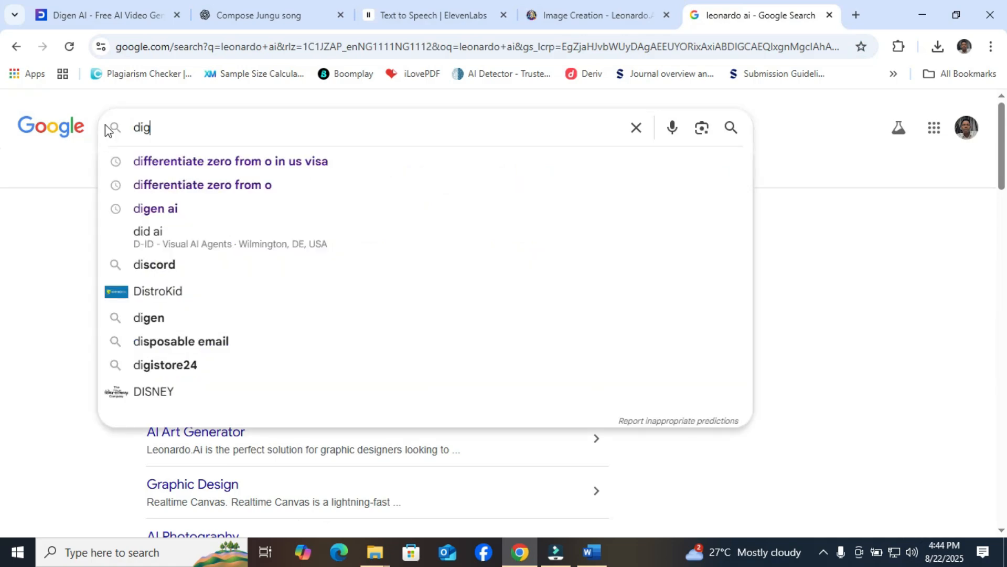
pyautogui.write('en')
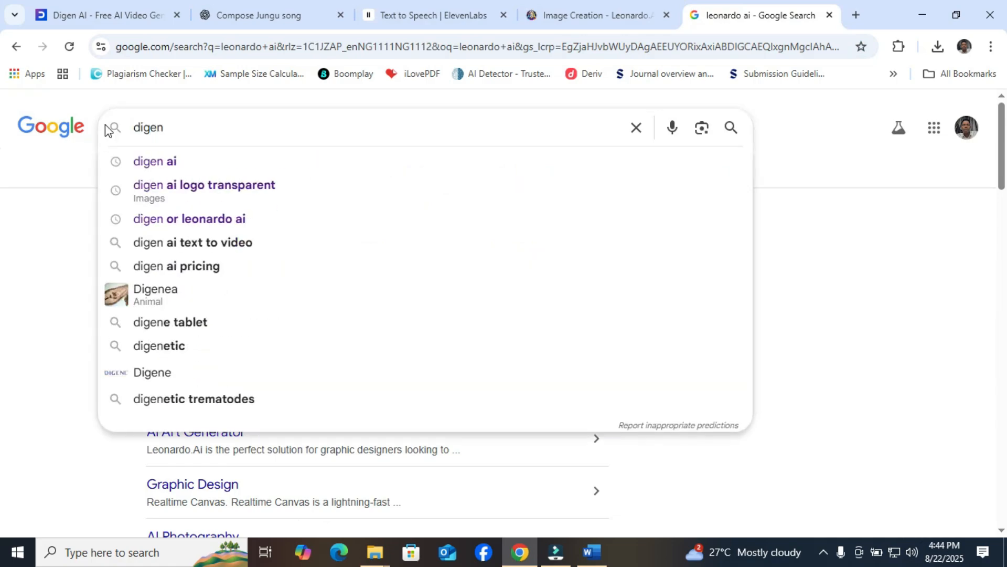
pyautogui.write('ai')
pyautogui.press('Return')
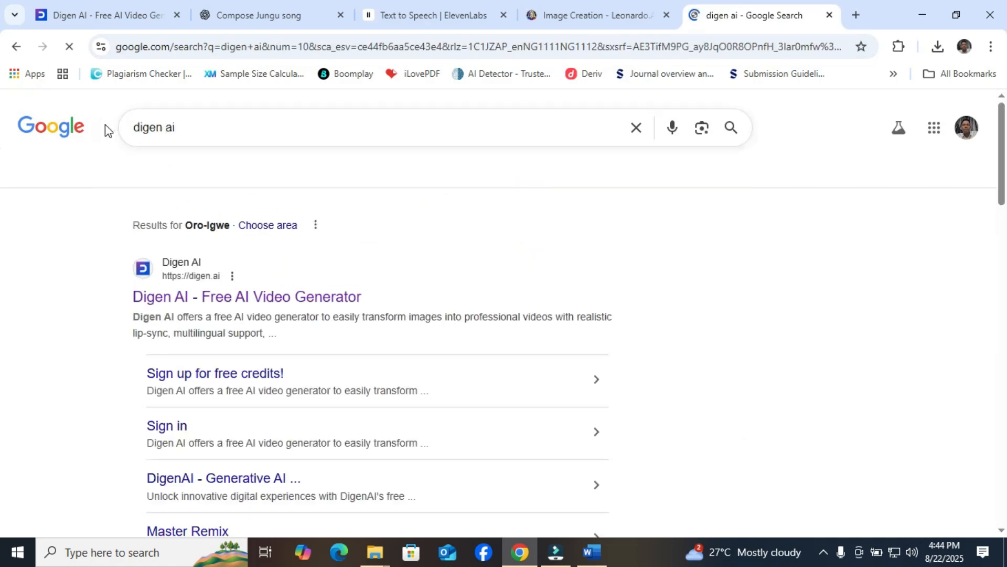
pyautogui.click(166, 300)
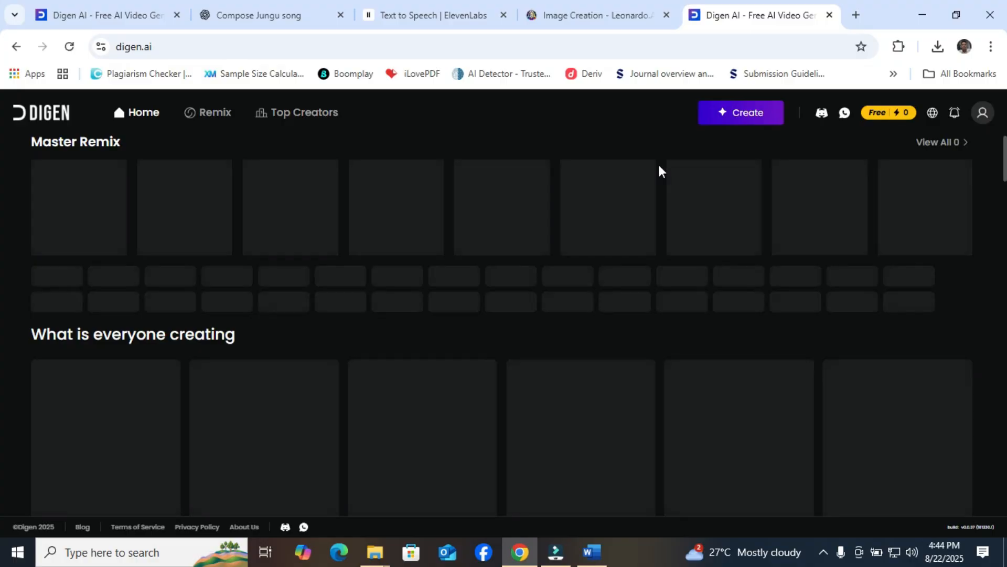
# Close the duplicate Digen AI tab, return to the open video generator, and view the image upload choices without picking a file.
pyautogui.click(830, 18)
pyautogui.click(147, 7)
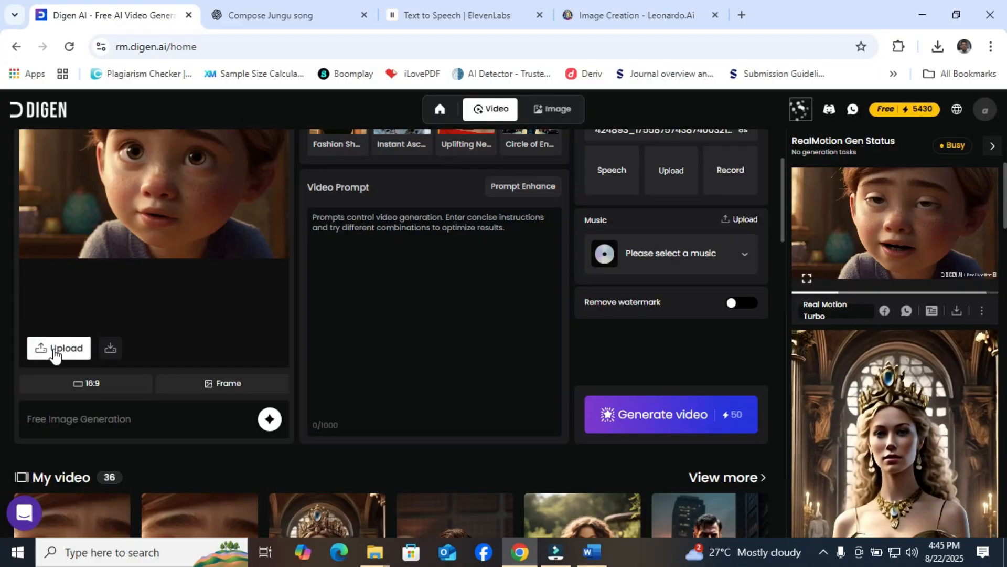
pyautogui.click(56, 351)
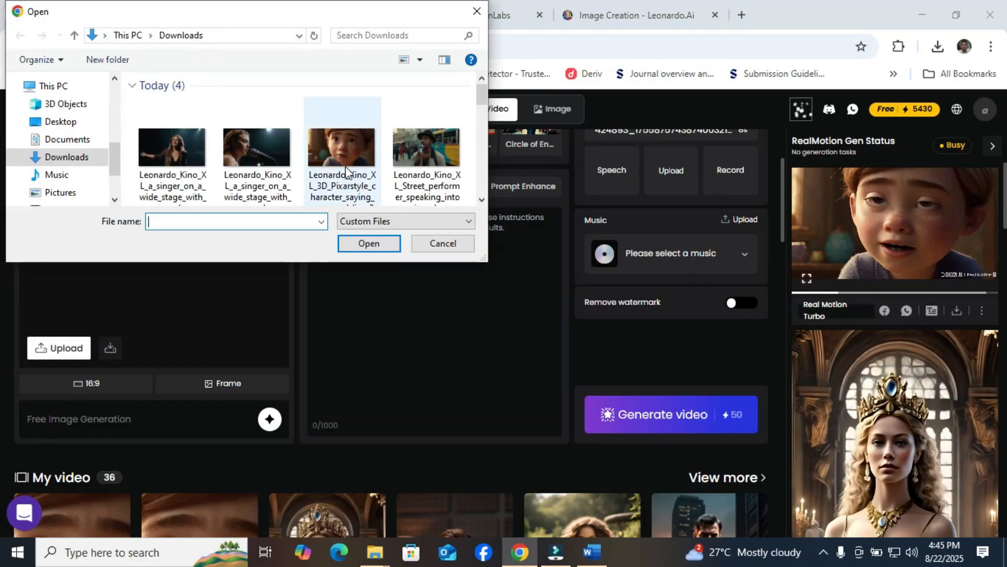
pyautogui.click(477, 12)
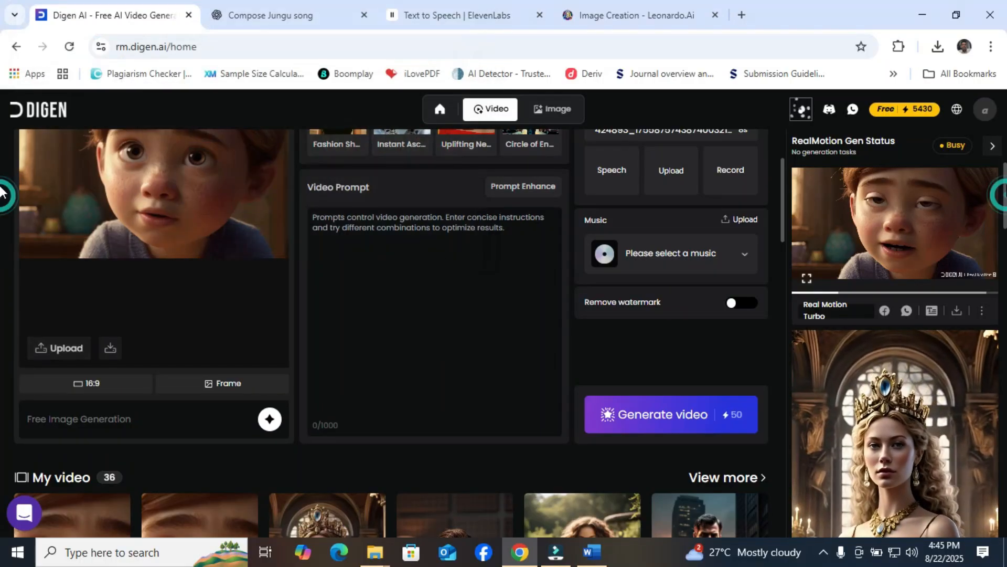
# Compare the GEN-3 and GEN-2 Lip Motion models, trying GEN-2 and finishing with GEN-3 selected.
pyautogui.moveTo(783, 194); pyautogui.dragTo(778, 140)
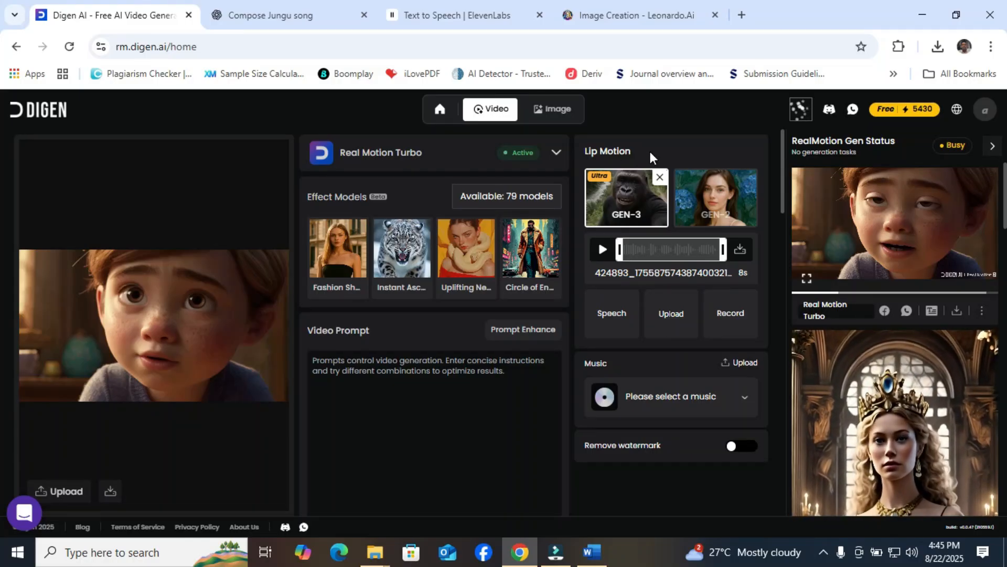
pyautogui.moveTo(628, 202)
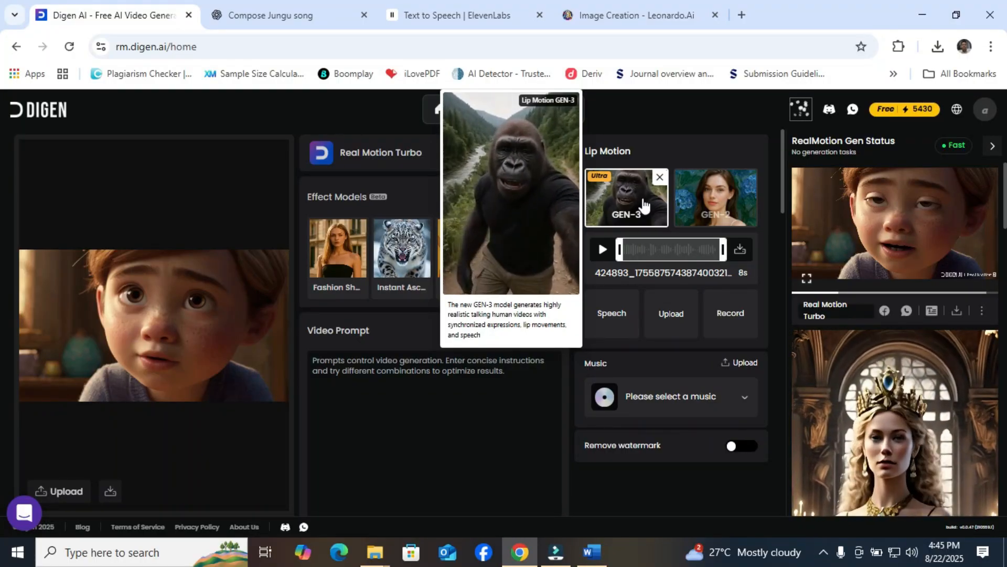
pyautogui.moveTo(727, 201)
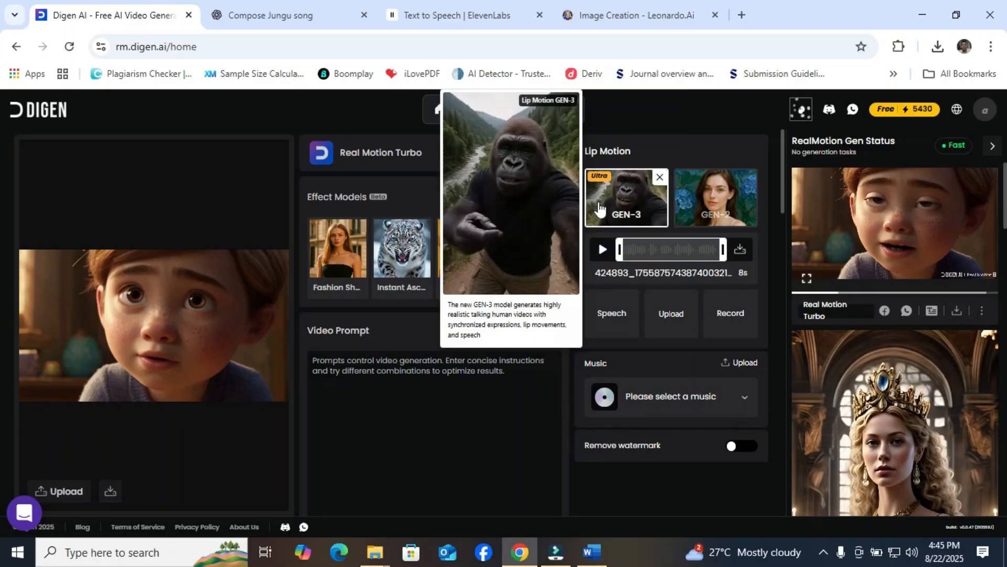
pyautogui.click(699, 202)
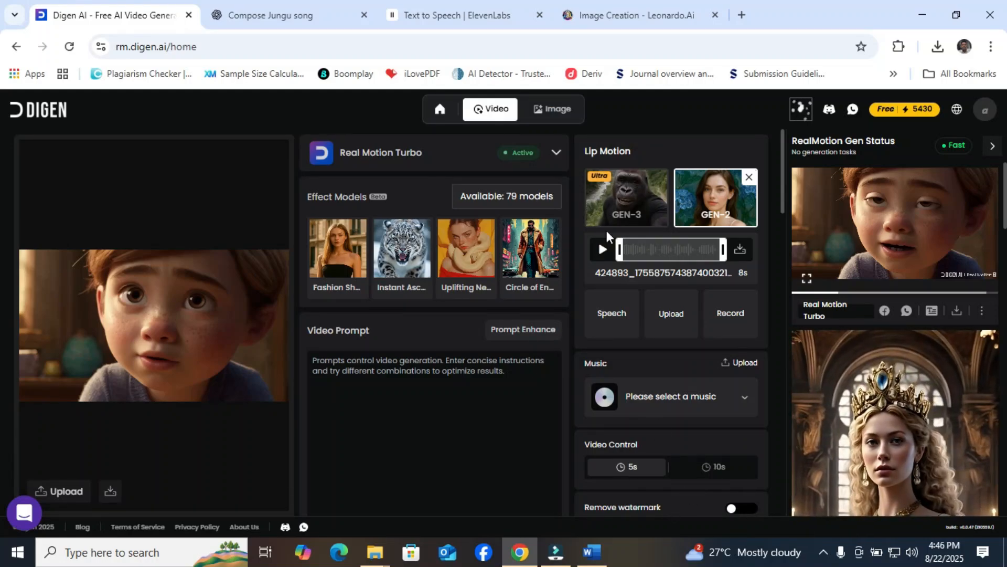
pyautogui.click(617, 204)
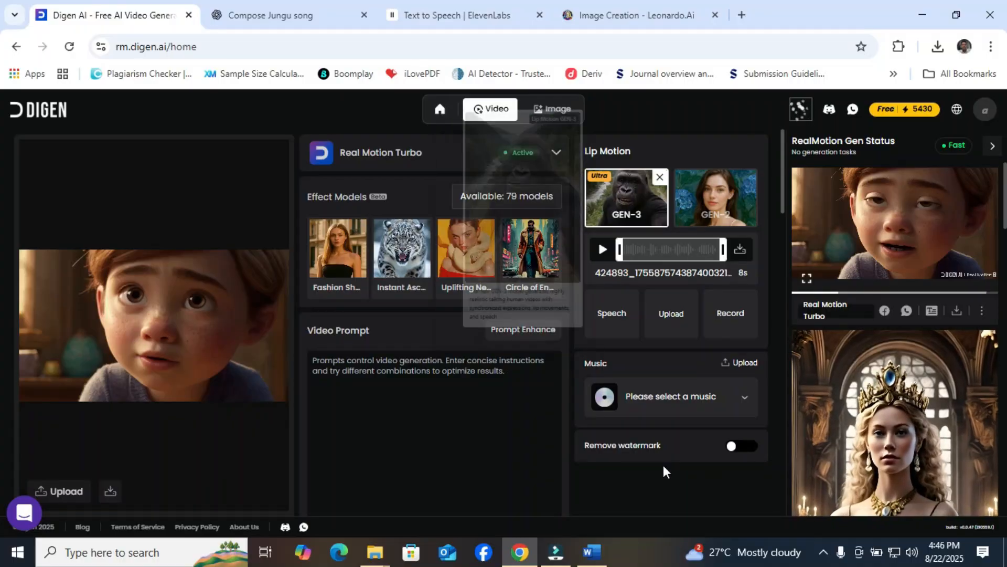
# View the Lip Motion audio upload choices without picking a file, and preview the audio clip already loaded.
pyautogui.click(663, 313)
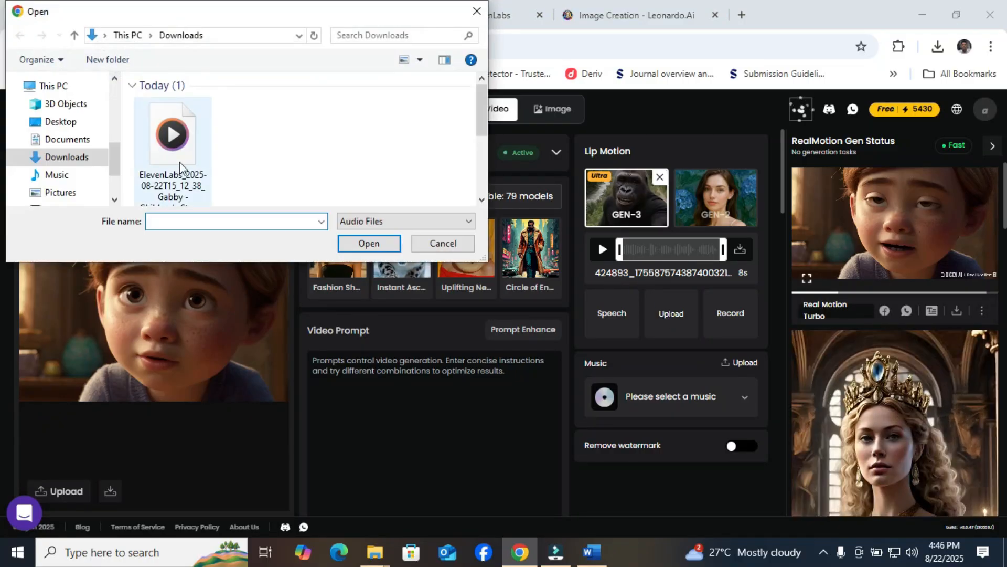
pyautogui.click(477, 12)
pyautogui.click(601, 250)
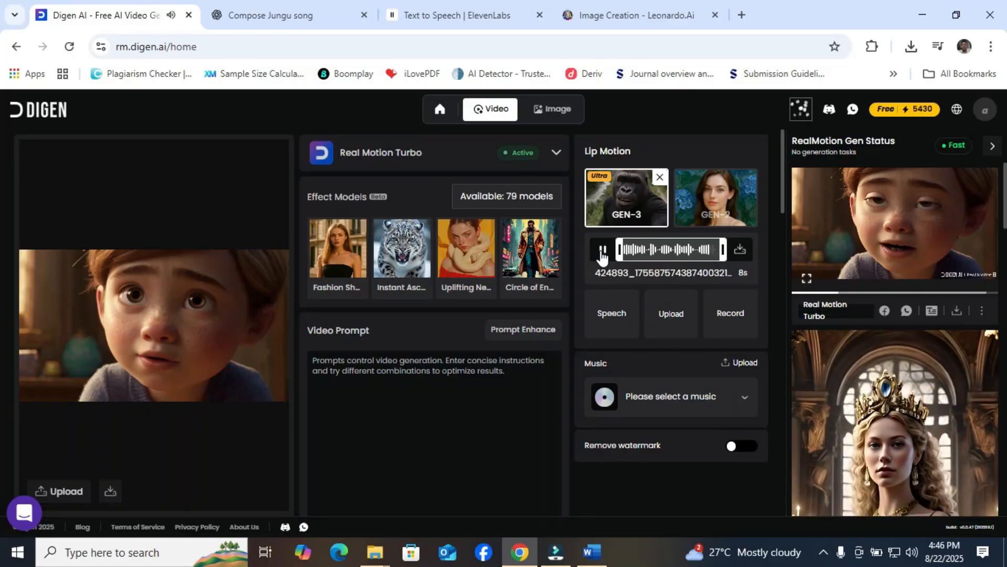
pyautogui.click(601, 250)
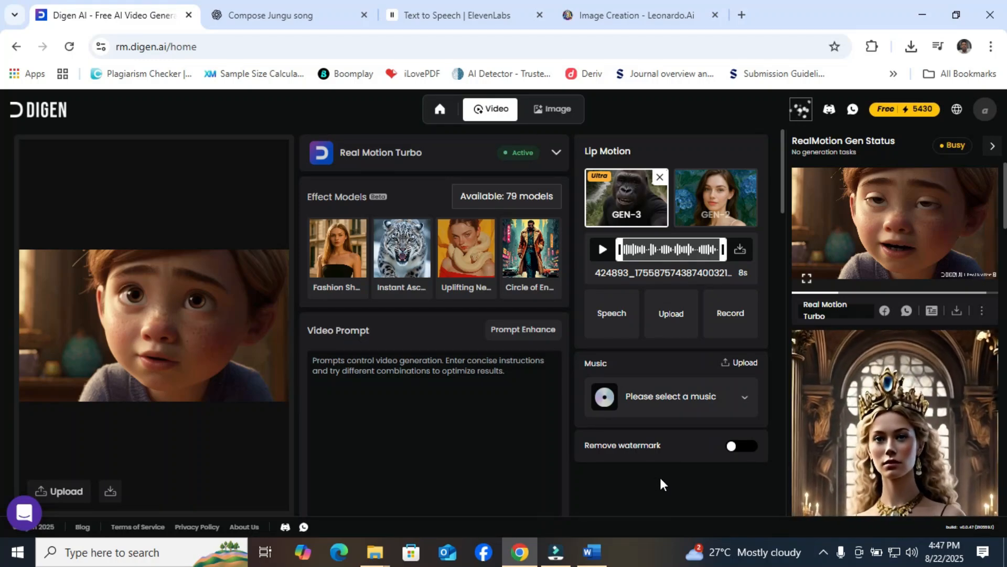
# Try to enable watermark removal and dismiss the Ultra upgrade offer.
pyautogui.click(741, 447)
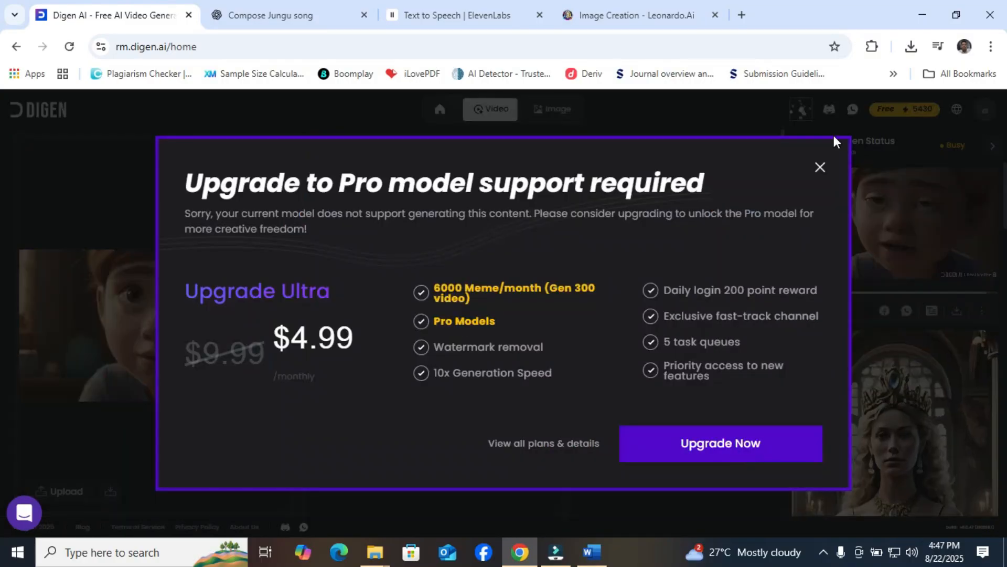
pyautogui.click(820, 168)
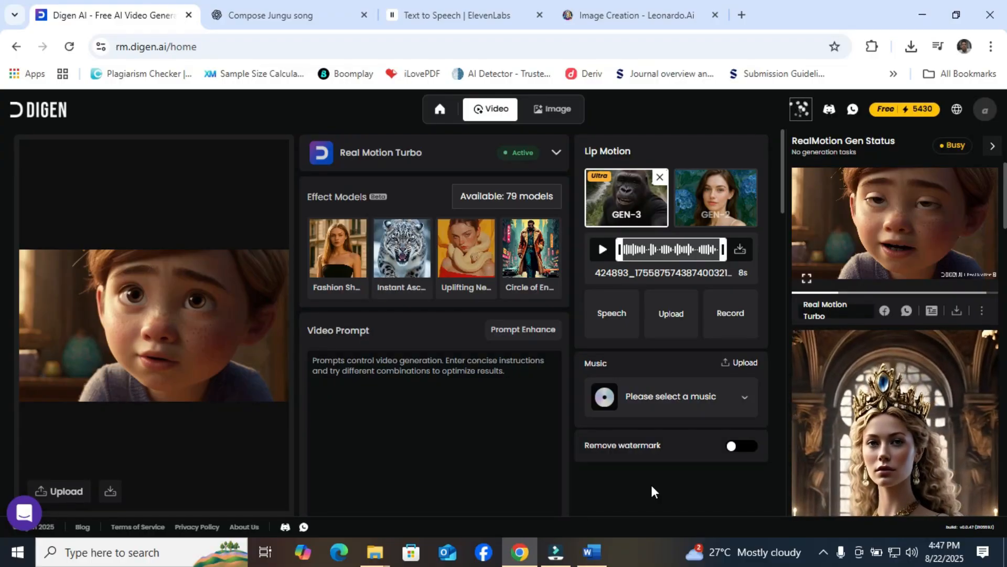
# Play the finished video of the boy character in the enlarged preview, check the sound volume, replay it and close the preview.
pyautogui.moveTo(783, 174); pyautogui.dragTo(784, 222)
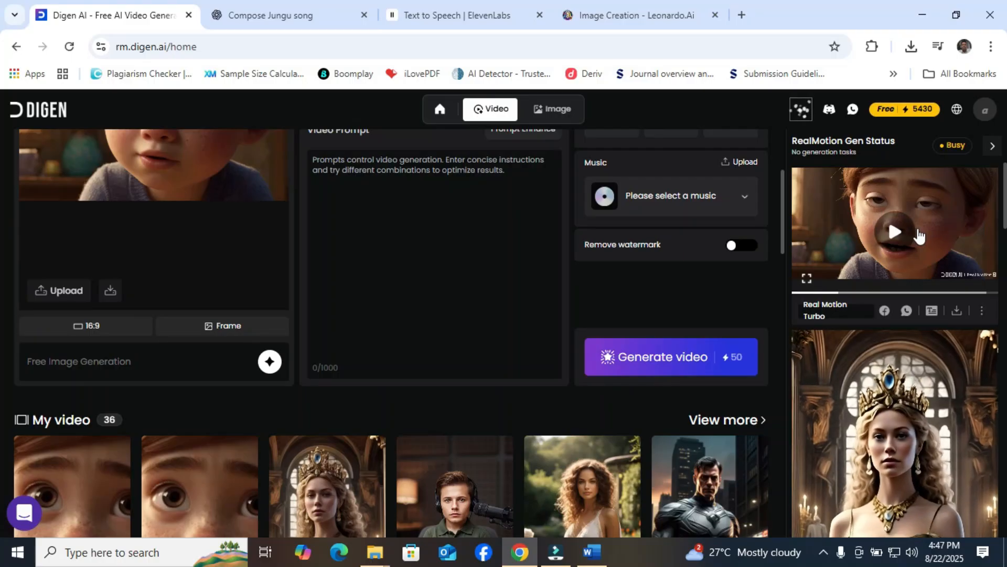
pyautogui.moveTo(953, 153)
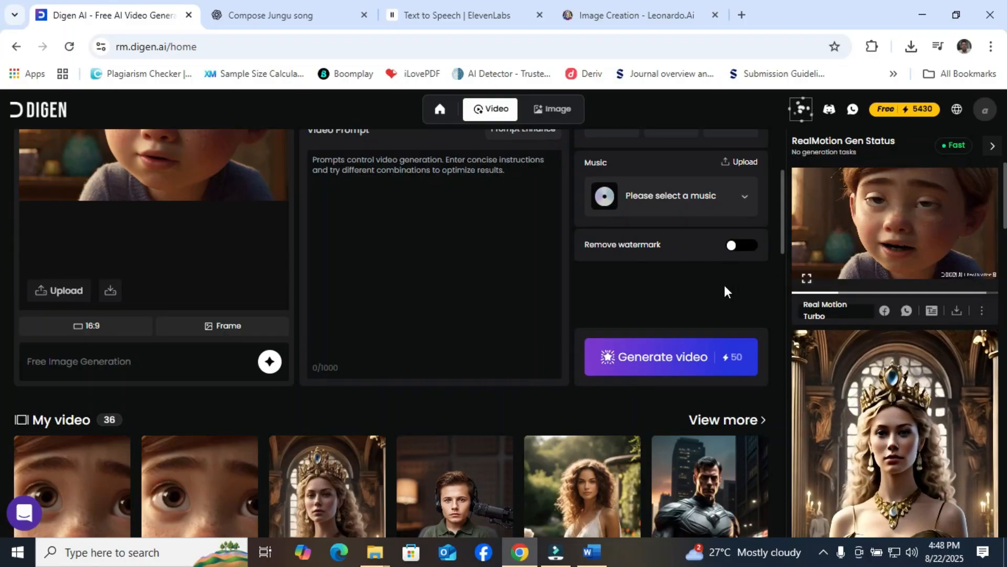
pyautogui.moveTo(852, 242)
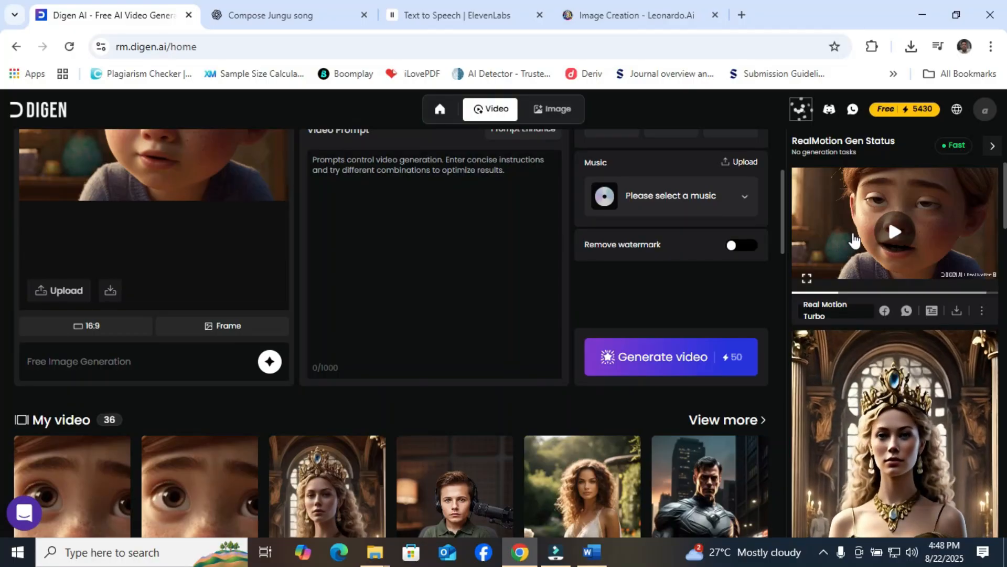
pyautogui.click(807, 278)
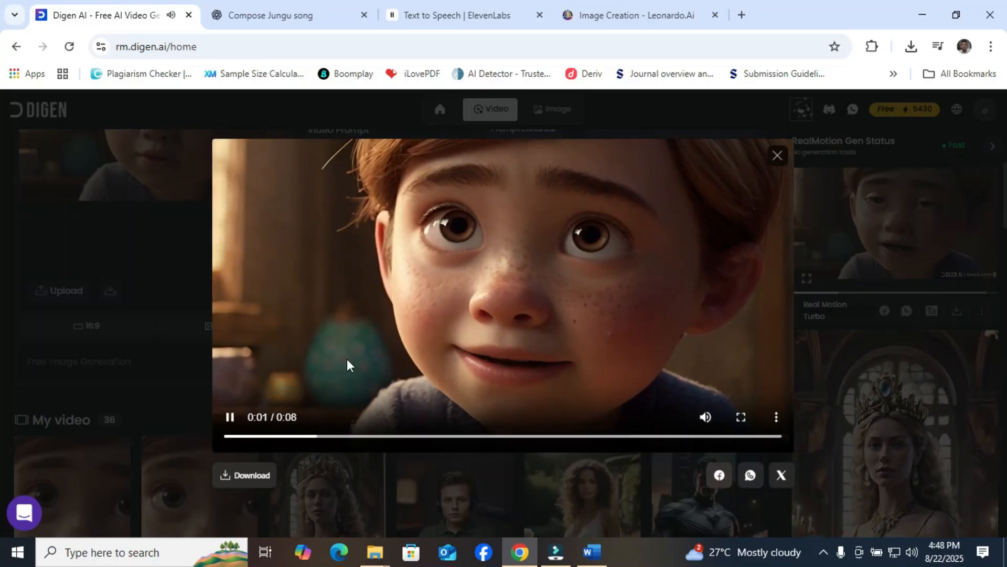
pyautogui.moveTo(707, 419)
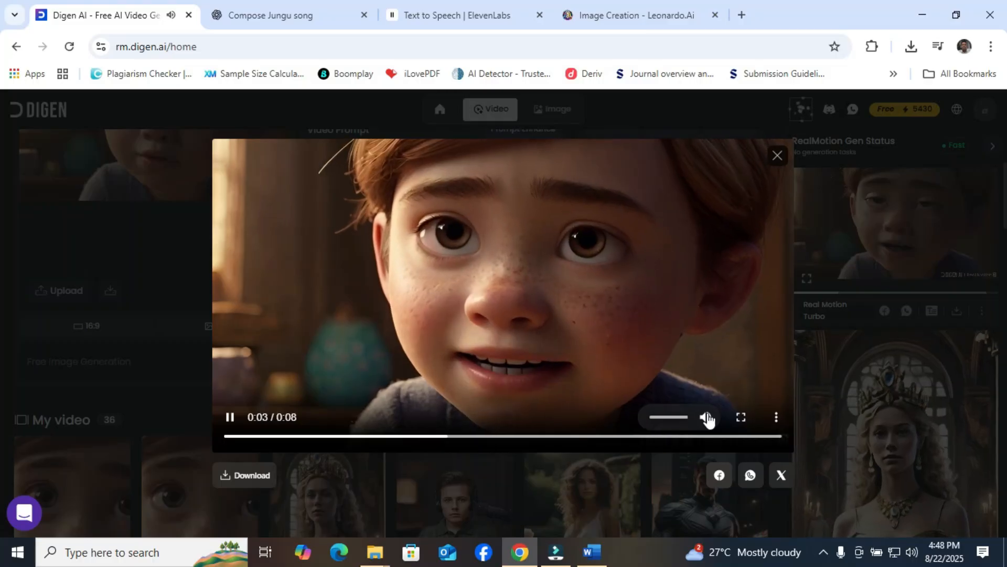
pyautogui.click(699, 418)
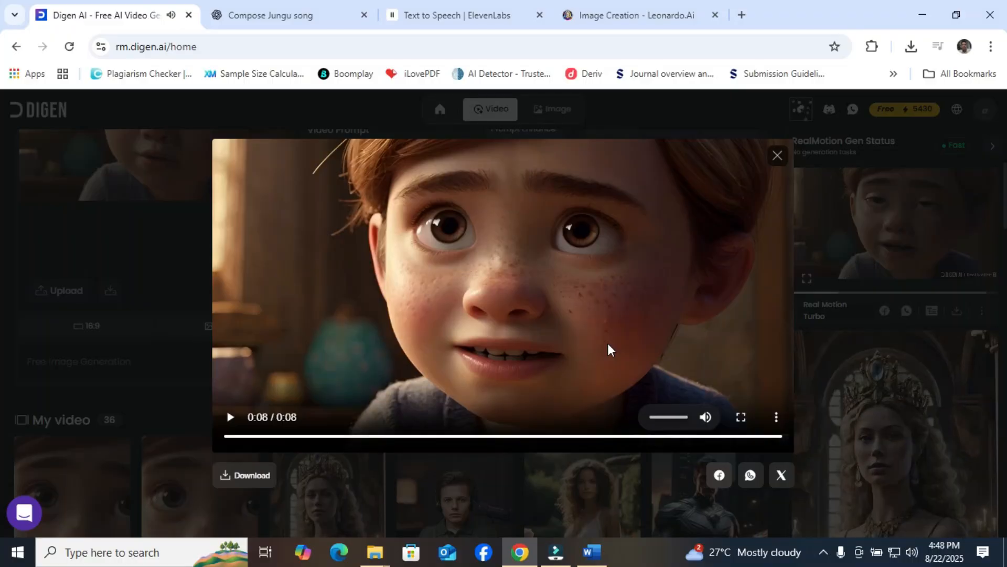
pyautogui.click(912, 554)
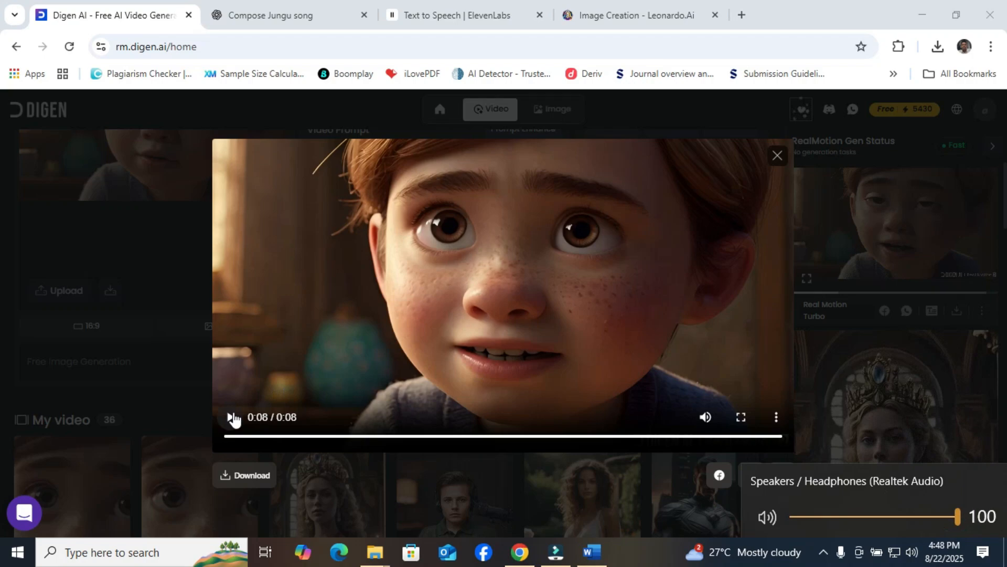
pyautogui.click(231, 418)
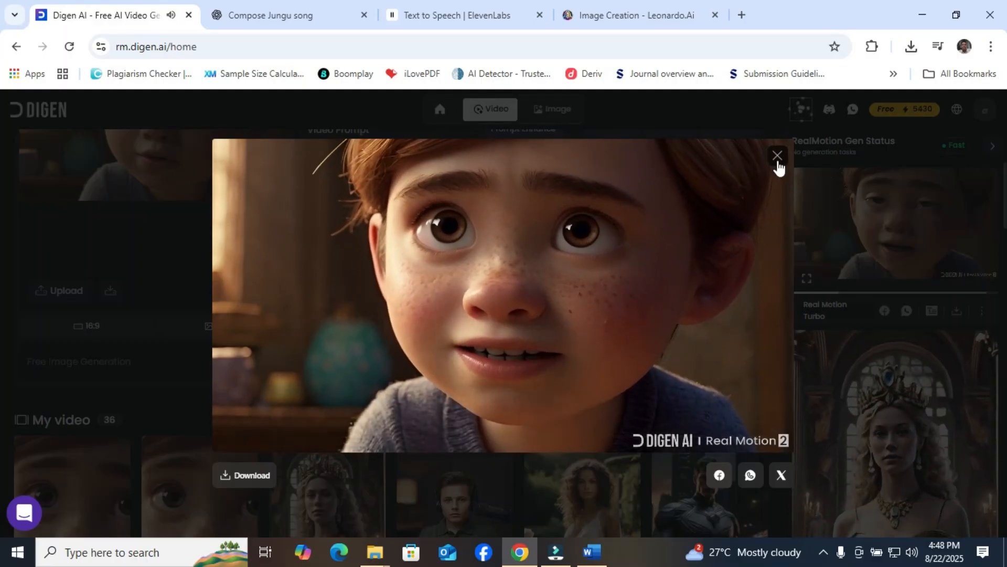
pyautogui.click(777, 163)
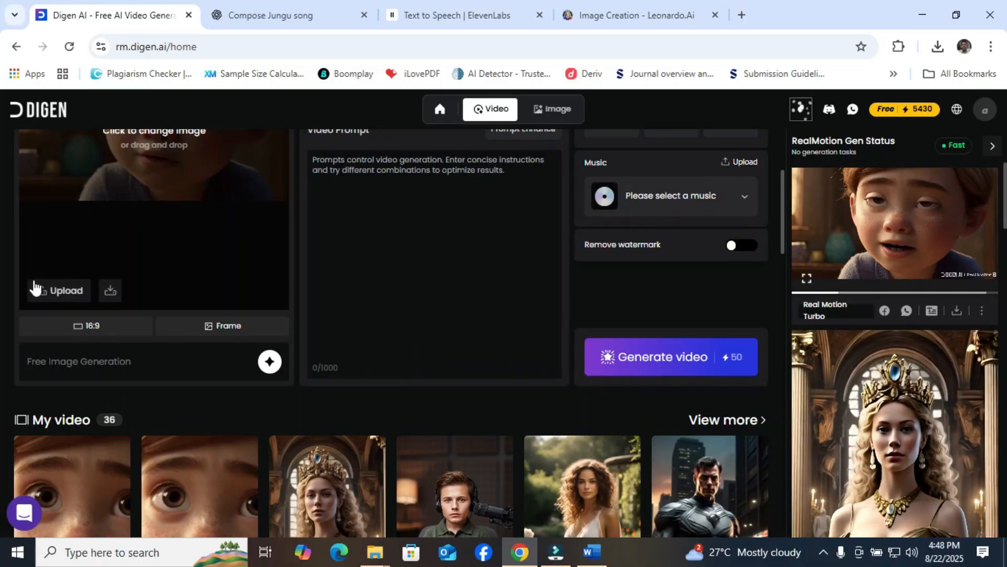
pyautogui.click(49, 291)
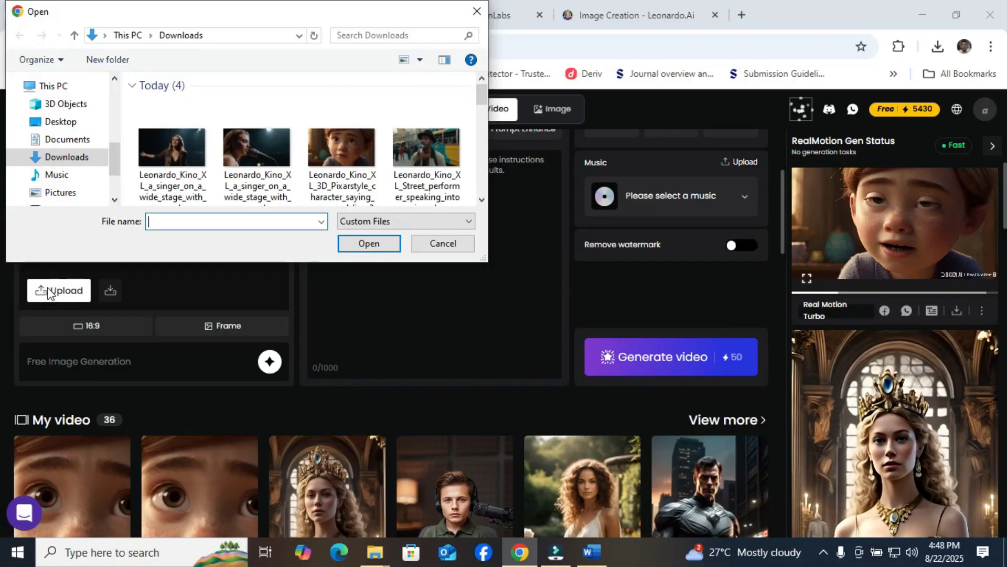
pyautogui.click(72, 123)
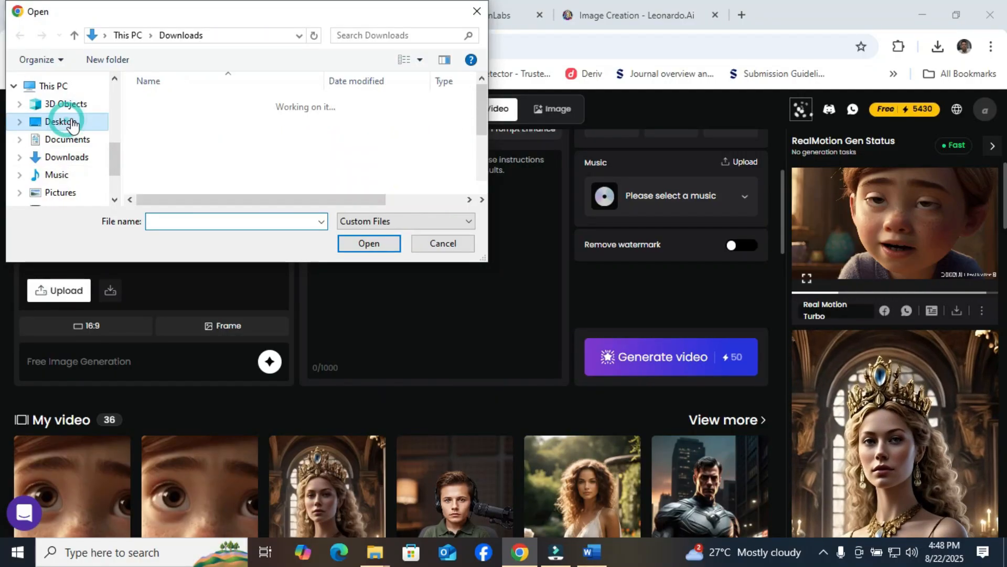
pyautogui.click(81, 158)
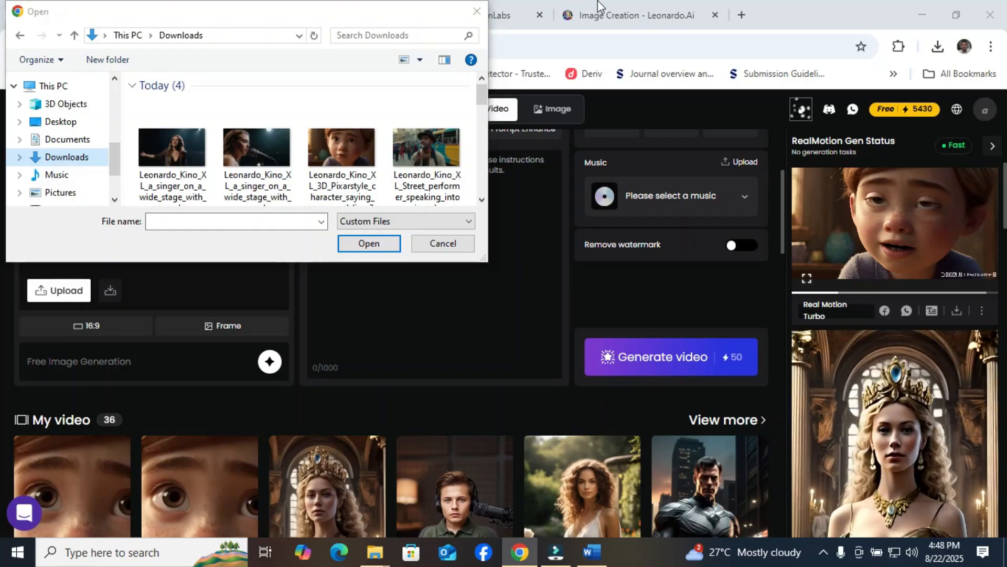
pyautogui.click(476, 12)
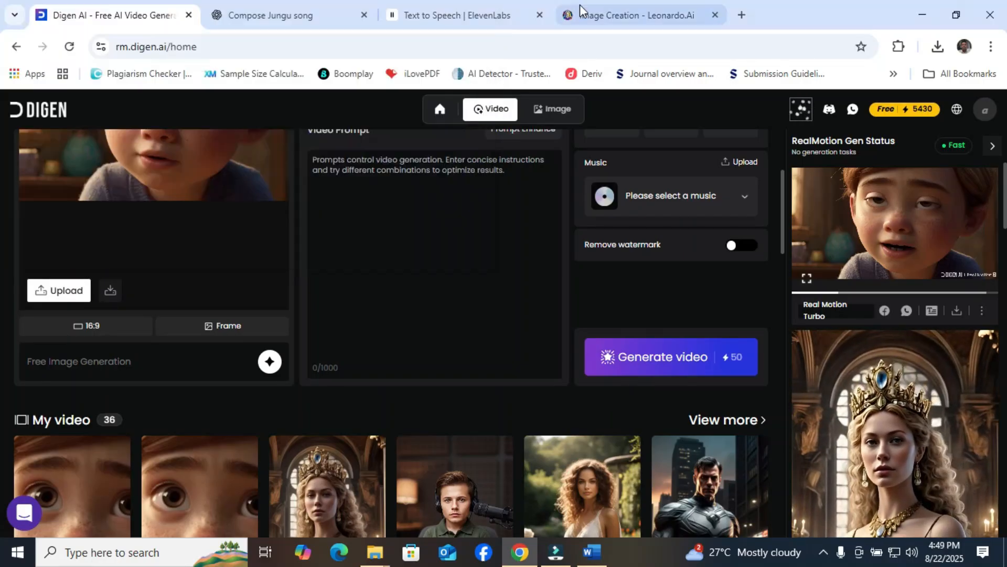
# Download the second image of the 3D Pixar-style 'oo' set from Leonardo.Ai and upload it as the source image in Digen AI.
pyautogui.click(580, 11)
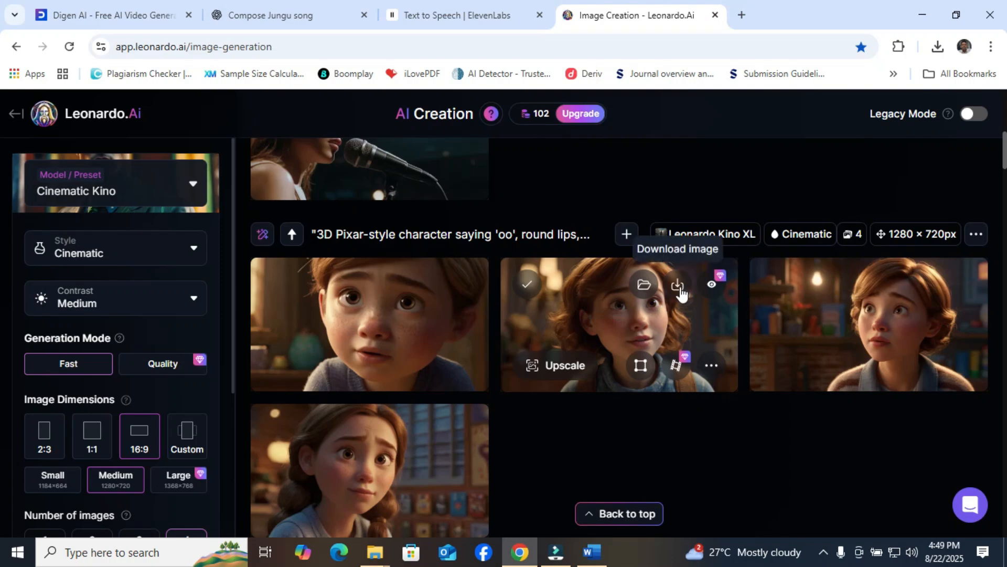
pyautogui.click(678, 285)
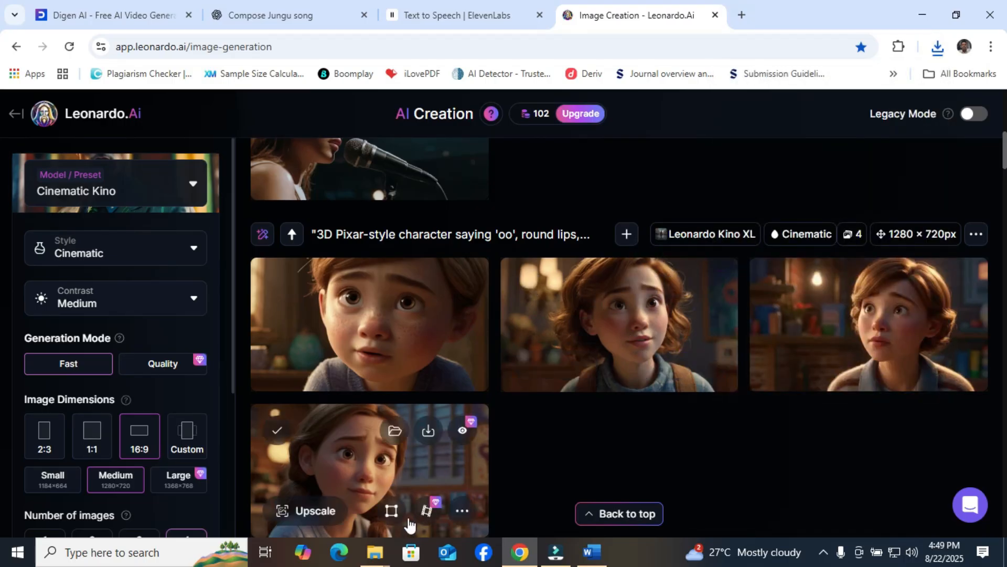
pyautogui.click(122, 7)
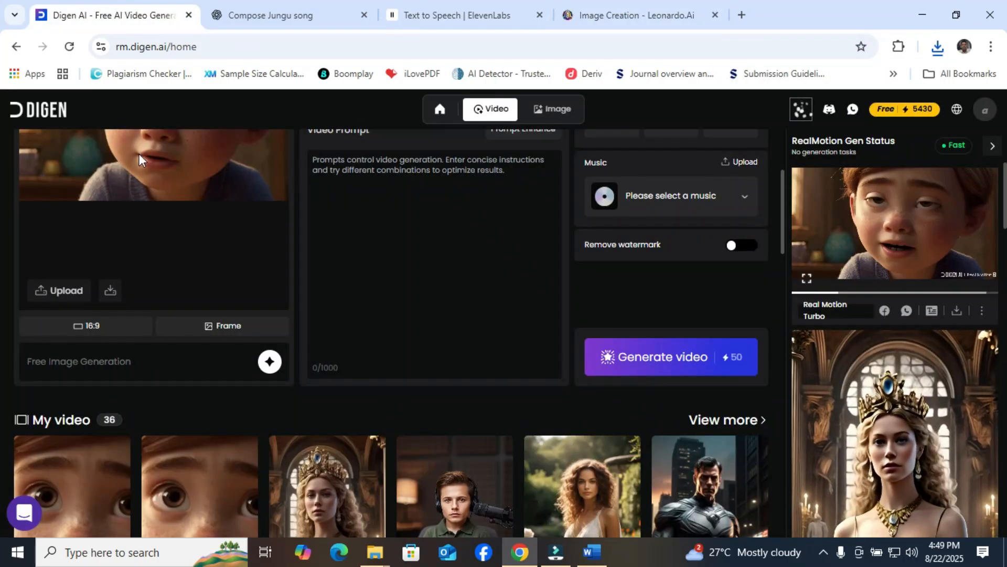
pyautogui.click(67, 291)
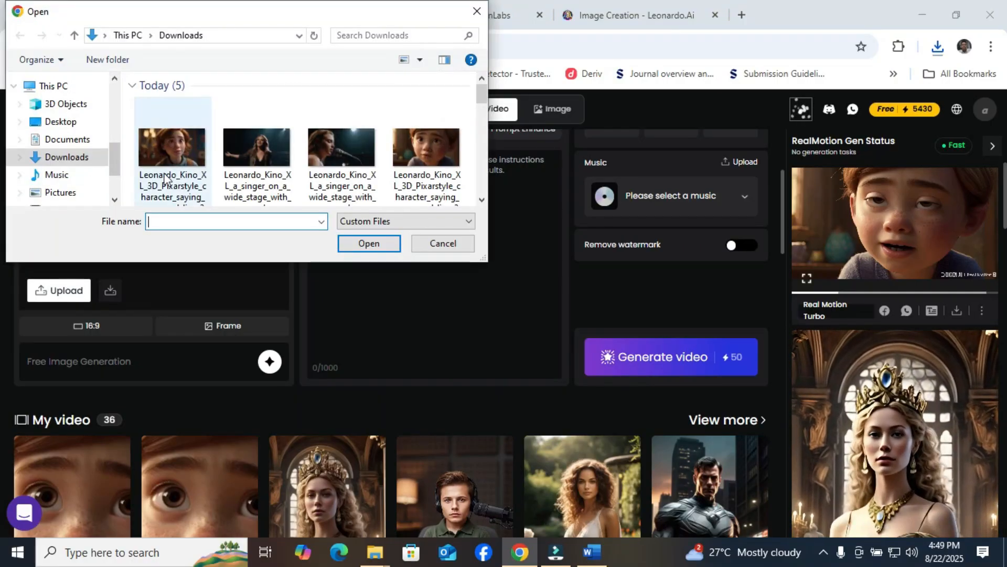
pyautogui.doubleClick(177, 175)
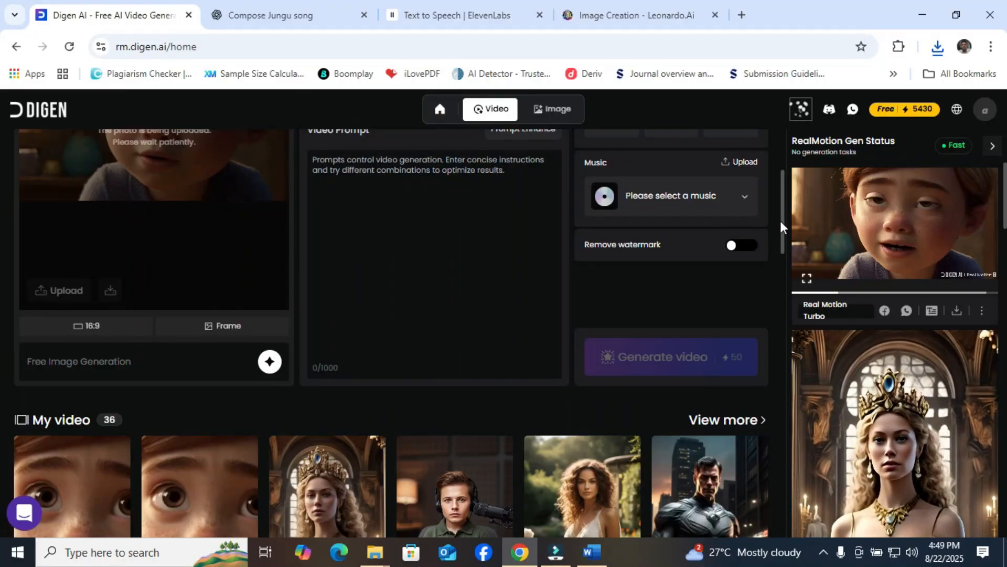
pyautogui.click(783, 159)
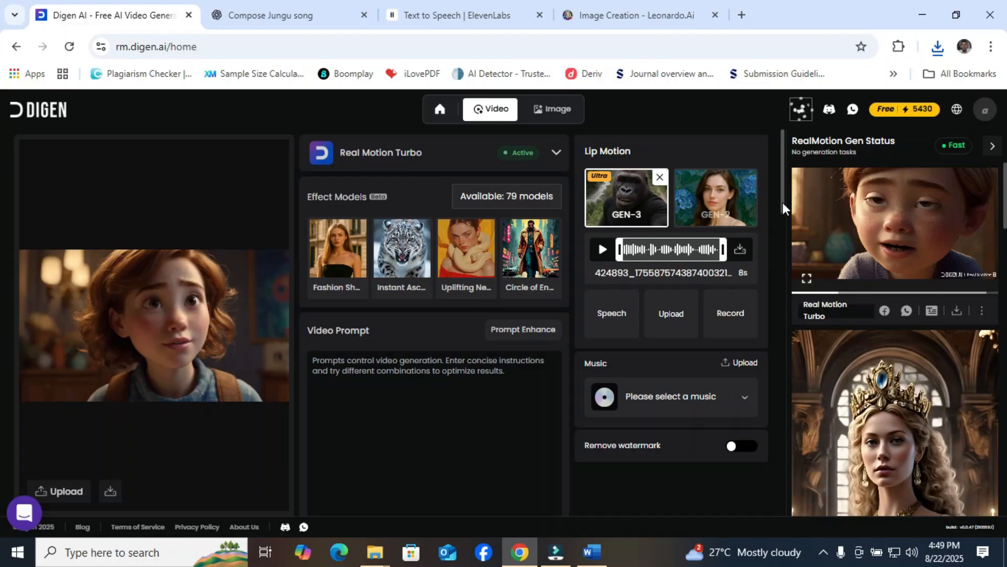
# Generate the Real Motion Turbo video from the new character image with GEN-3 Lip Motion and the loaded audio clip.
pyautogui.moveTo(782, 203); pyautogui.dragTo(790, 256)
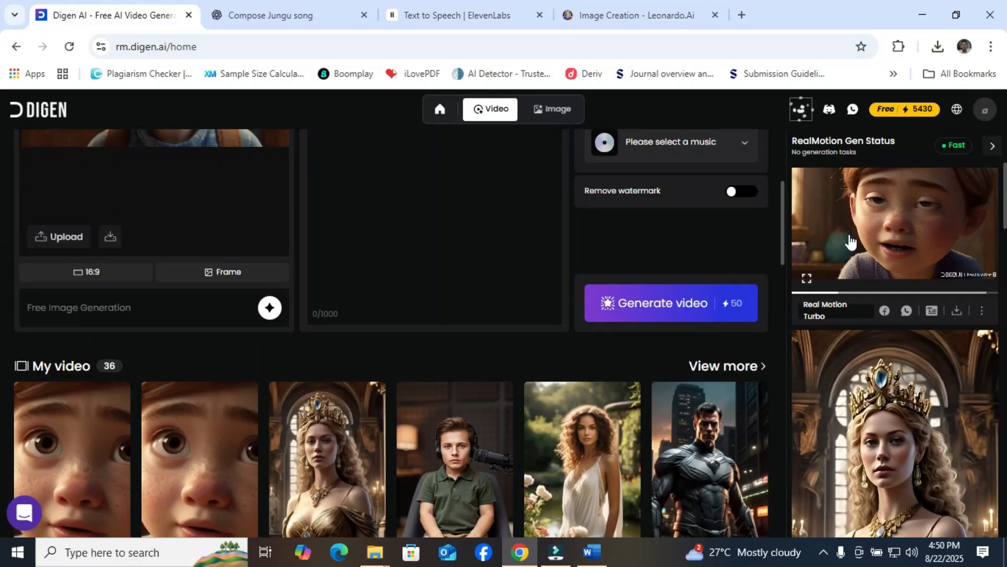
pyautogui.click(670, 315)
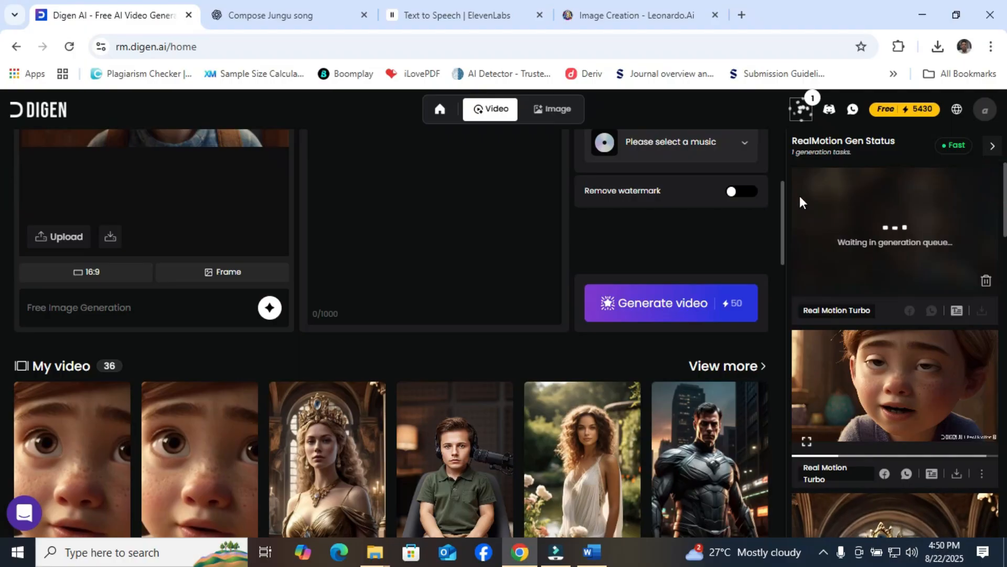
pyautogui.moveTo(782, 188); pyautogui.dragTo(780, 141)
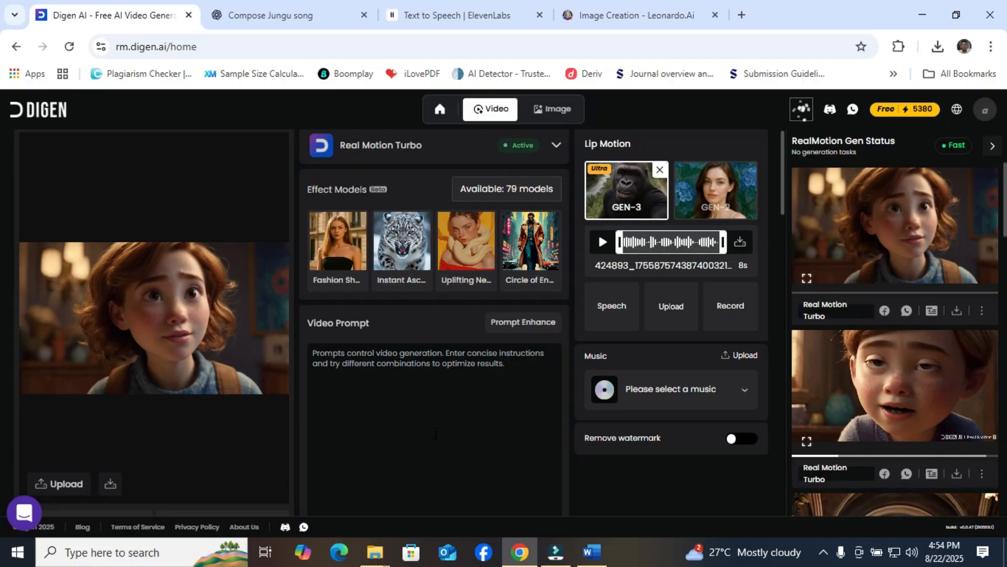
# Watch the newly generated video of the curly-haired character in the enlarged preview and close it.
pyautogui.click(807, 277)
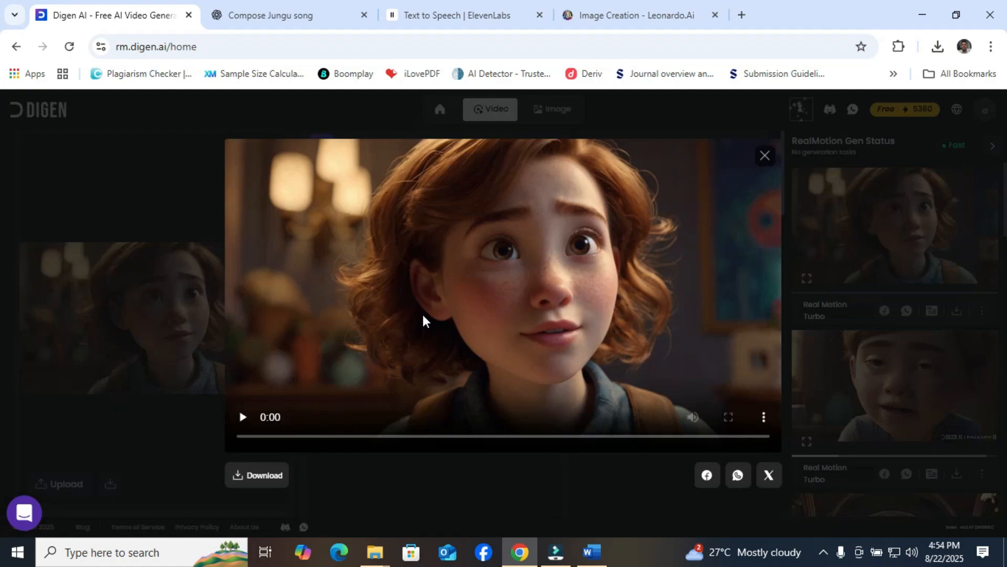
pyautogui.click(423, 317)
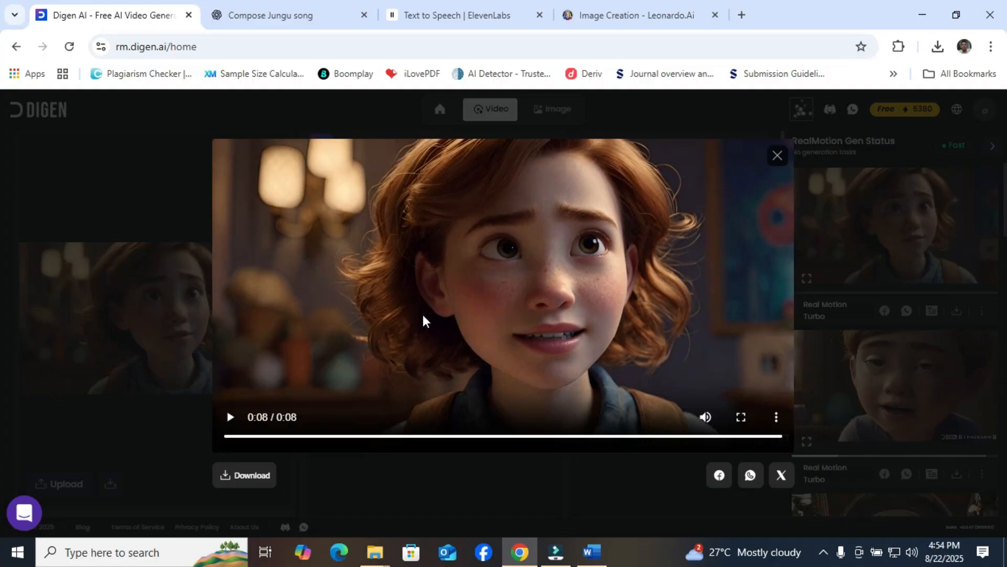
pyautogui.click(173, 160)
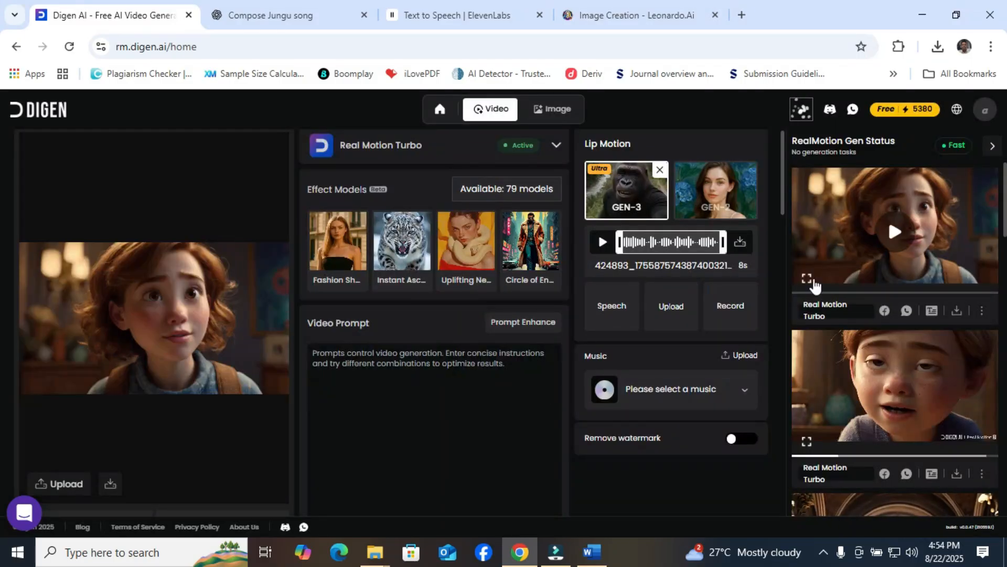
# Reopen the new character video in the enlarged preview, download it as an MP4 and dismiss the download list.
pyautogui.click(810, 281)
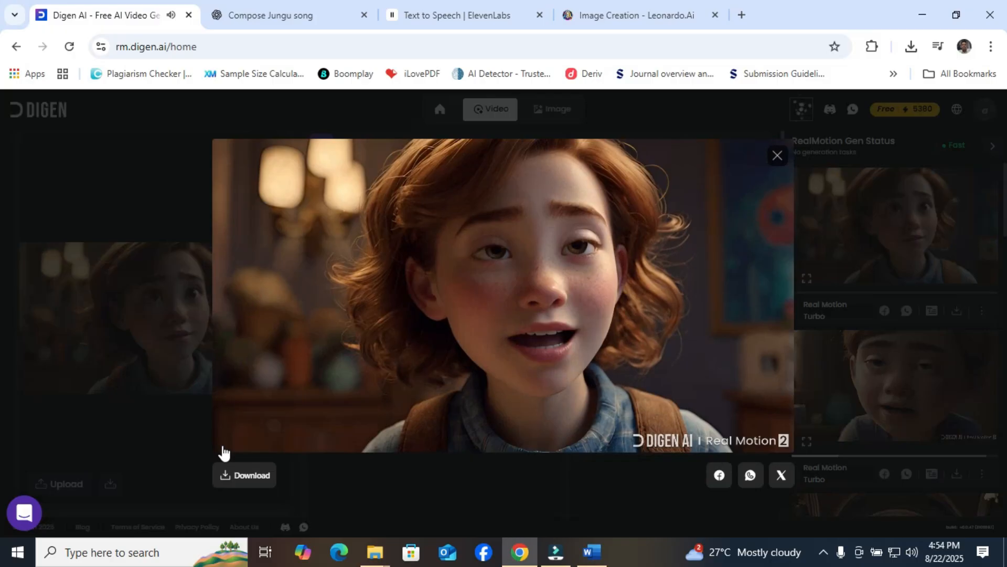
pyautogui.click(240, 482)
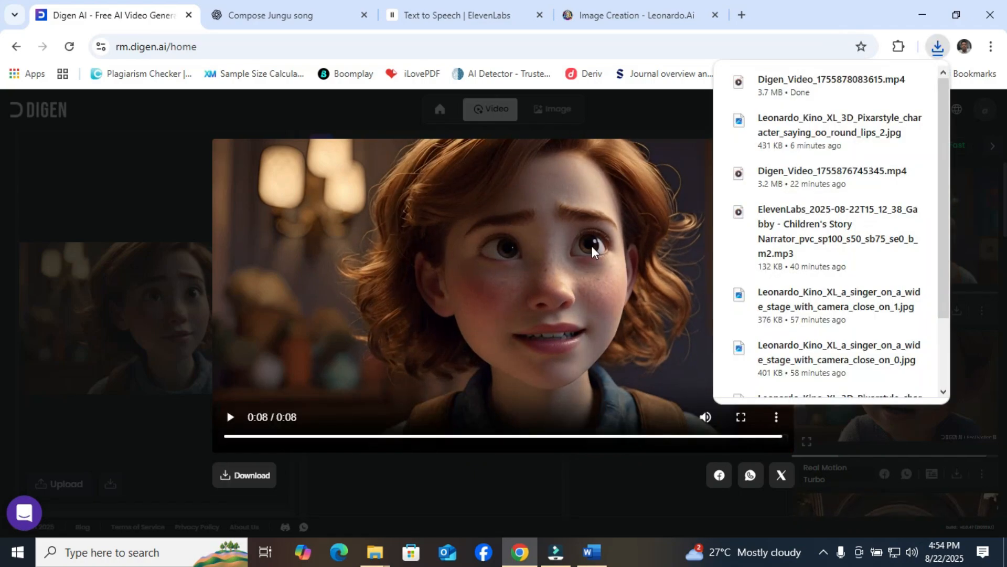
pyautogui.click(592, 247)
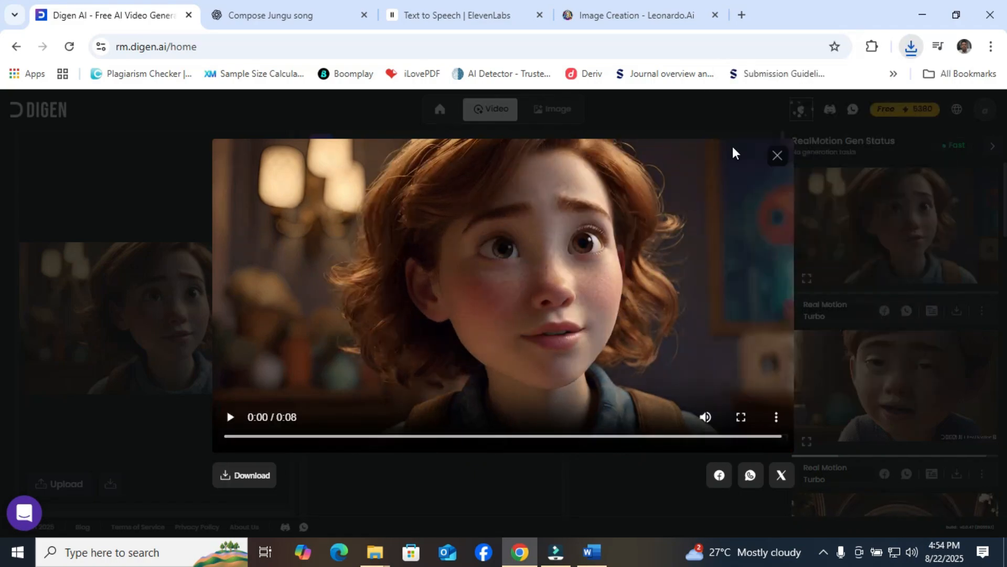
# Open the newly downloaded Digen video from the recent downloads and replay it in Media Player.
pyautogui.click(912, 48)
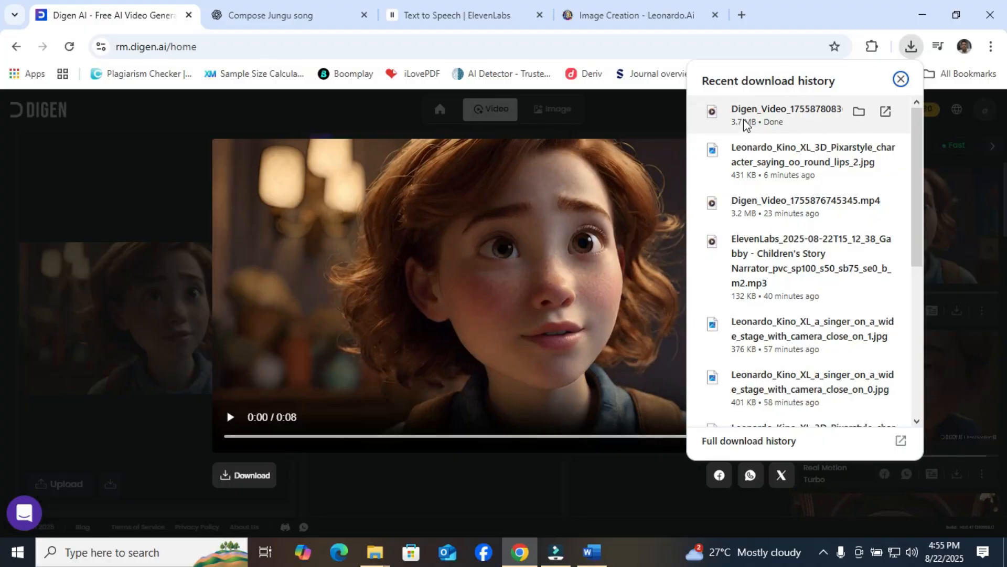
pyautogui.click(745, 125)
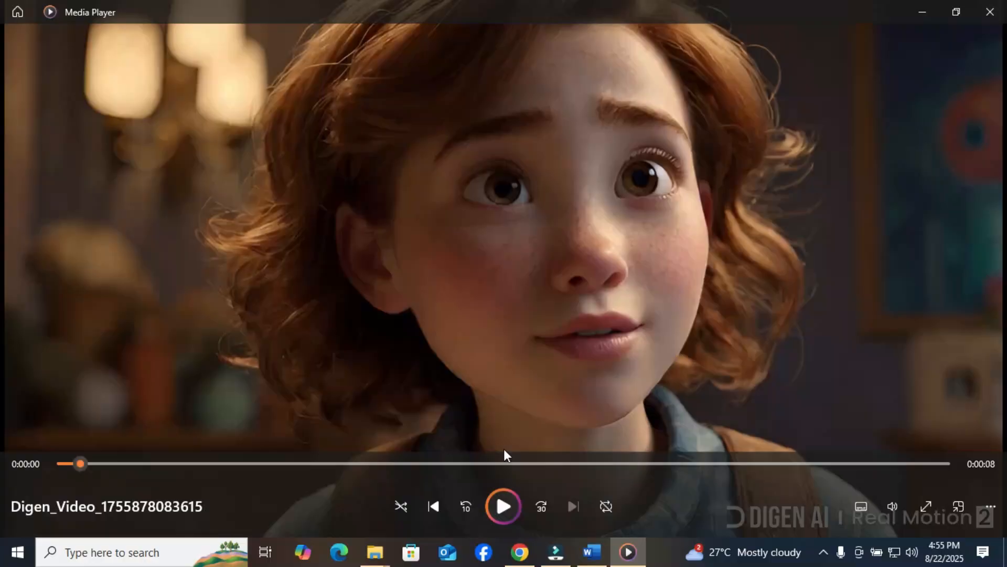
pyautogui.click(503, 502)
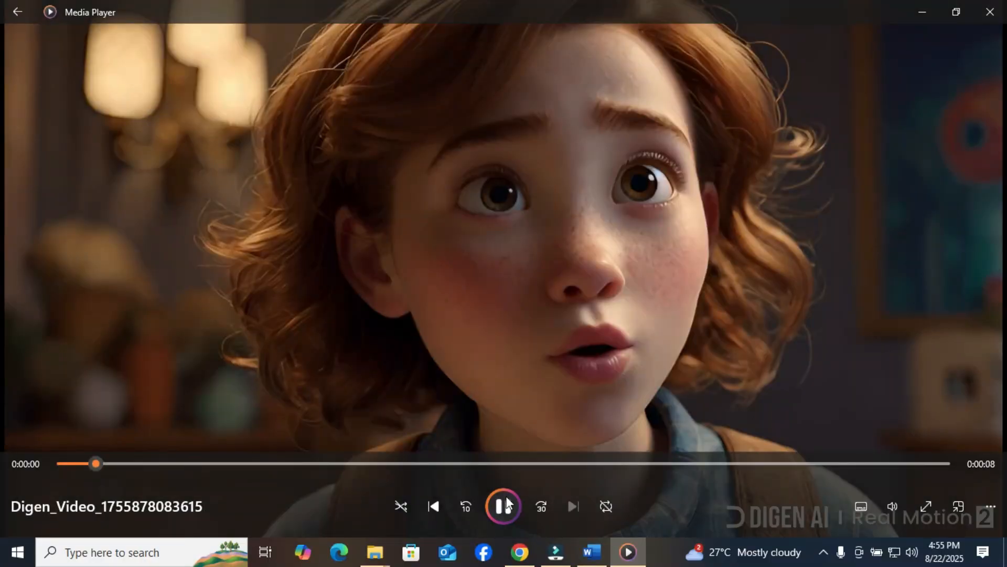
pyautogui.click(506, 497)
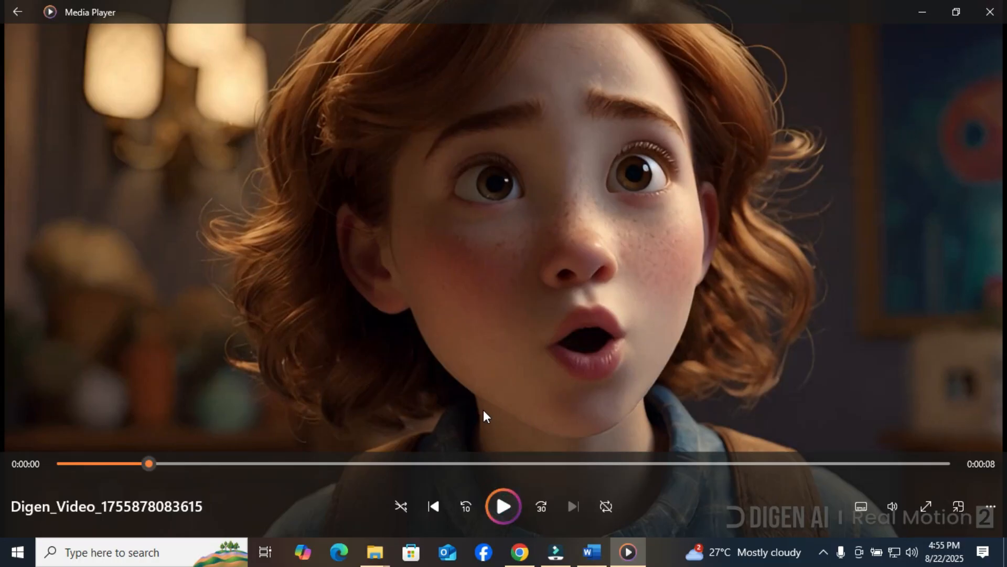